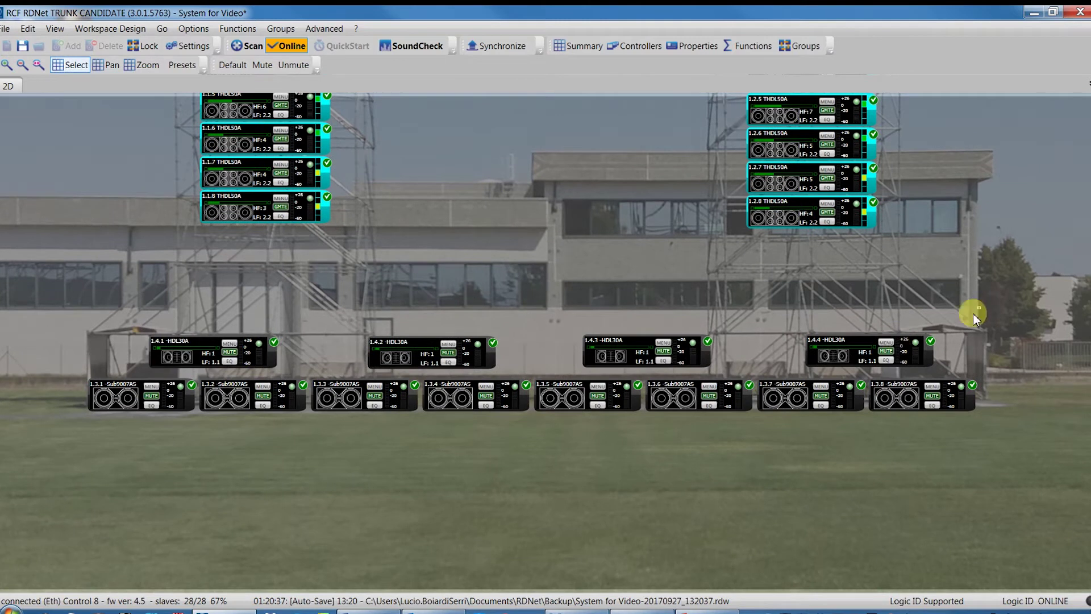
Step: Raise the four HDL30A modules clear of the subs and select all eight Sub9007AS subwoofers
left_click_drag(974, 312, 227, 361)
left_click_drag(14, 372, 1045, 459)
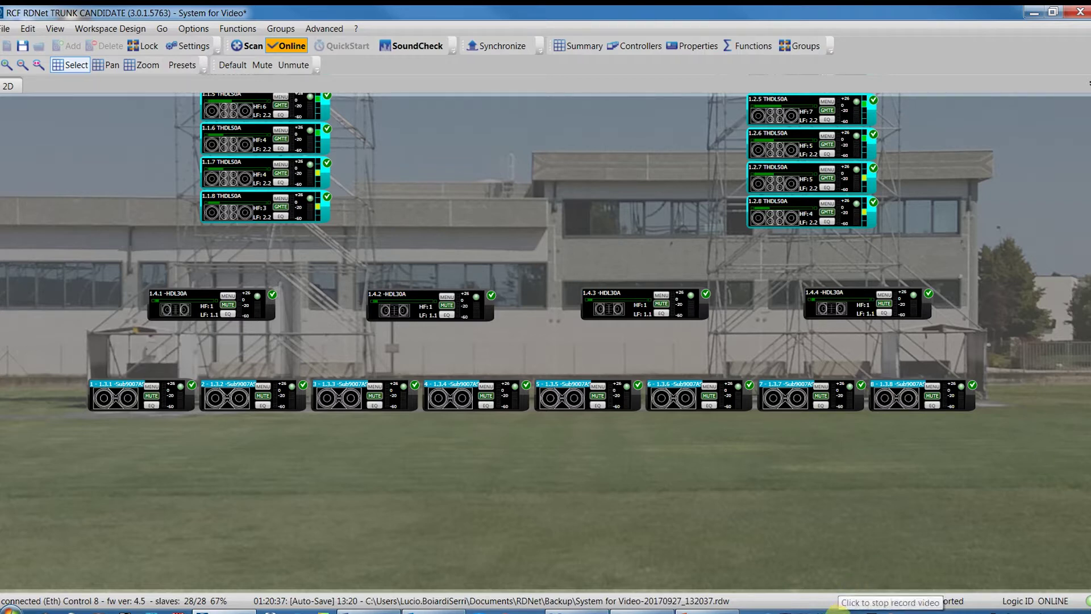
Step: View the stacked-subwoofer reference photo, then select the Sub9007AS row back in RDNet
left_click(838, 607)
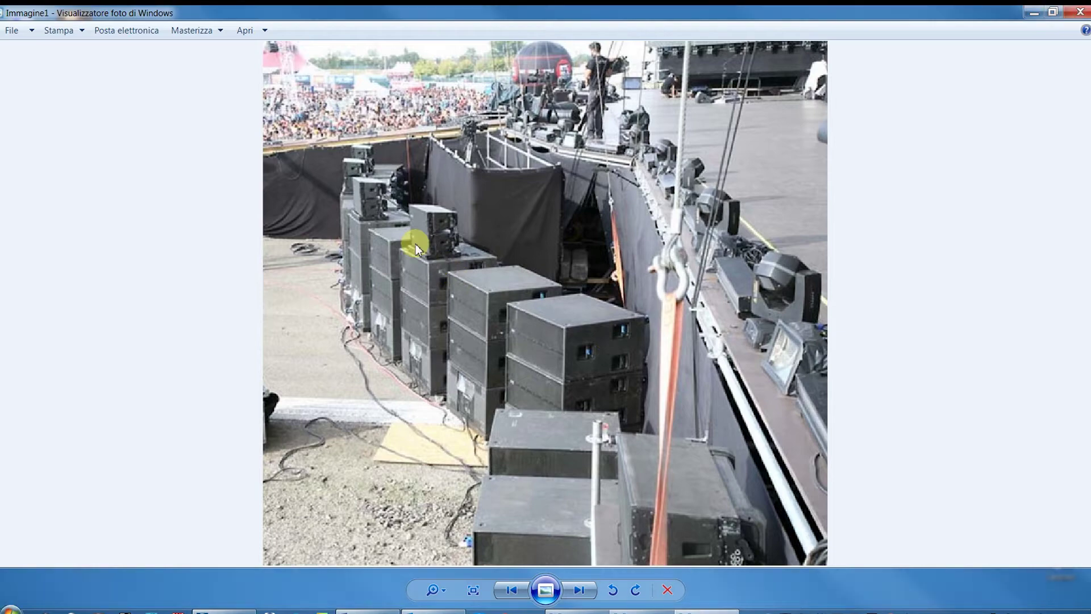
left_click_drag(1067, 369, 79, 487)
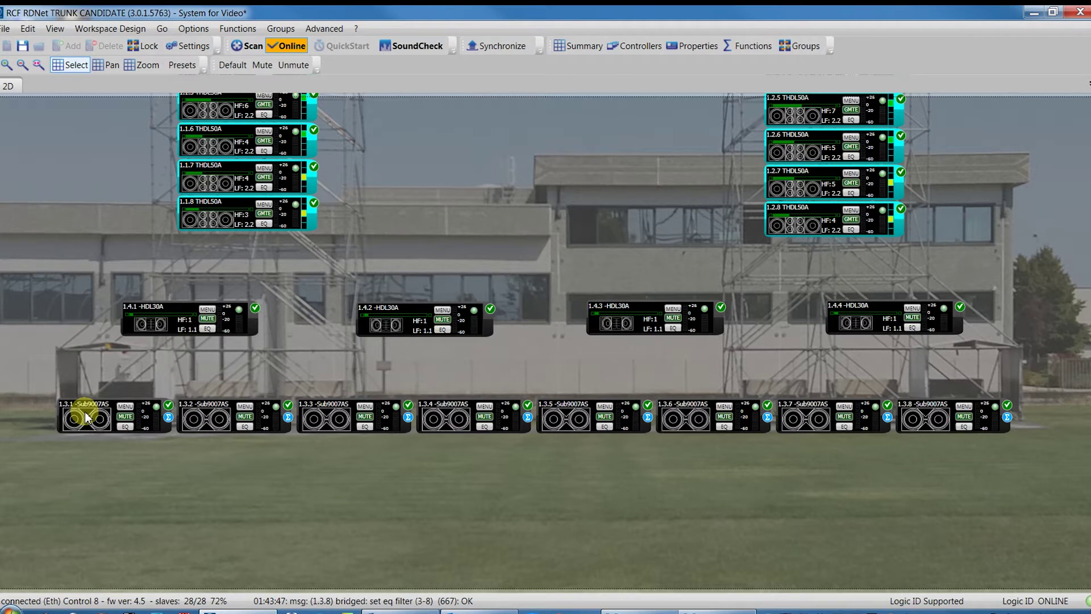
Step: Select the eight Sub9007AS subs and bring up the Functions > New list of function types
left_click_drag(11, 373, 1078, 479)
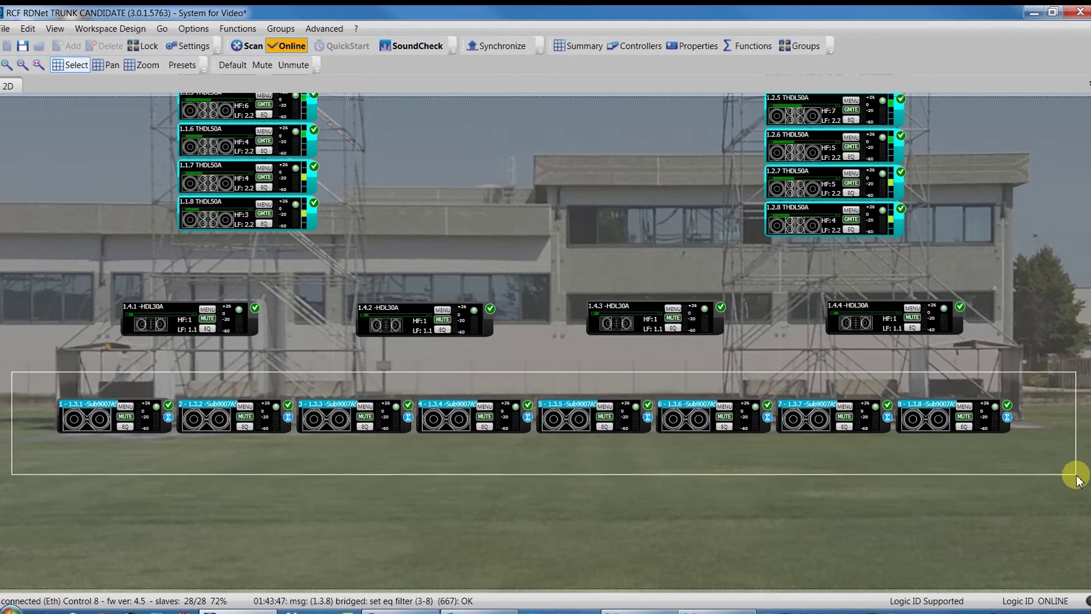
right_click(443, 423)
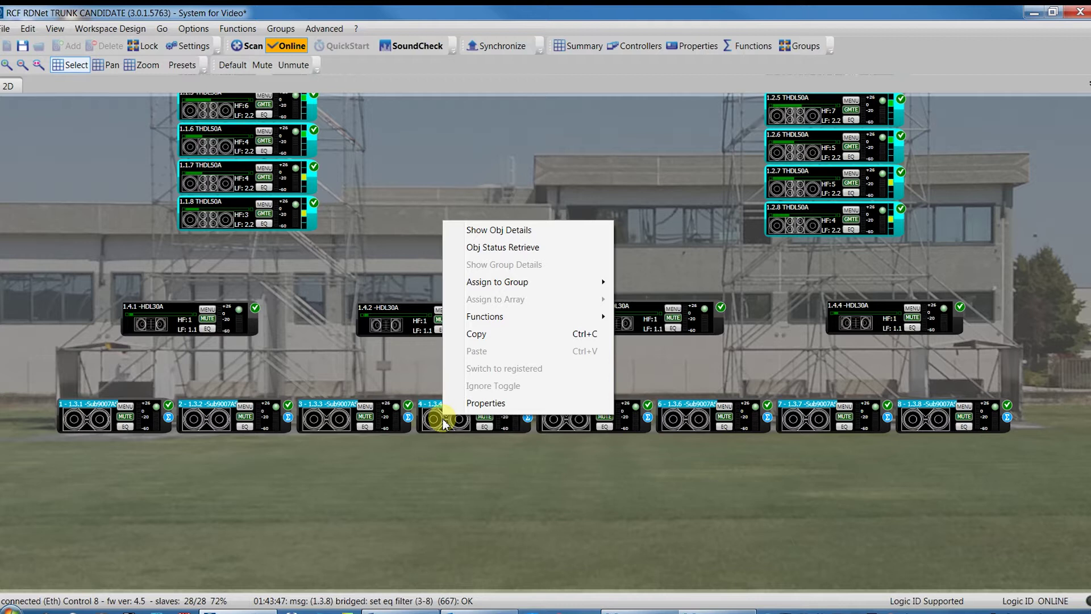
mouse_move(503, 321)
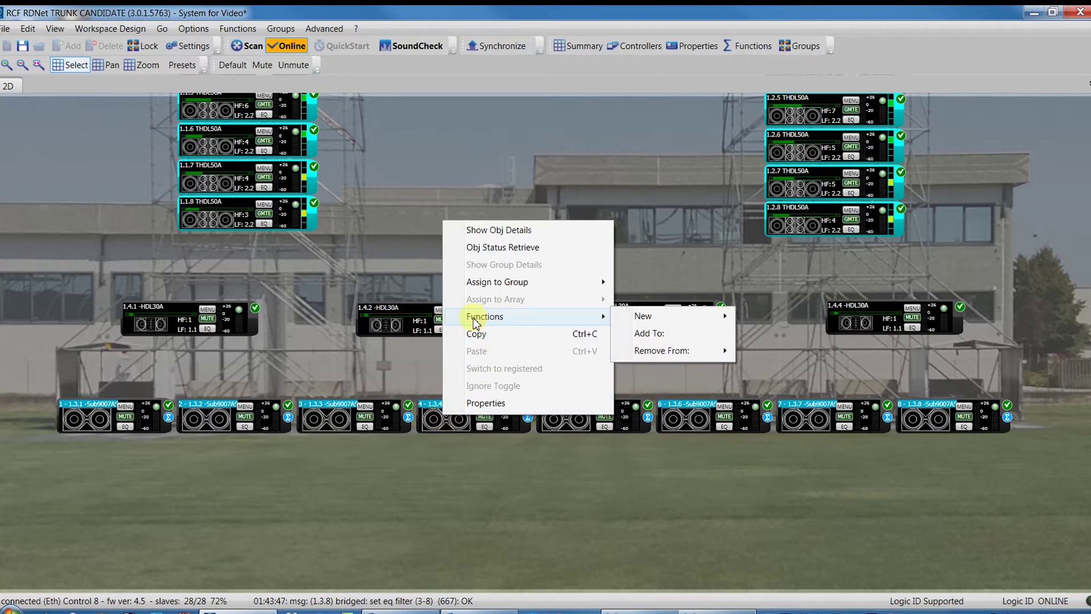
mouse_move(646, 326)
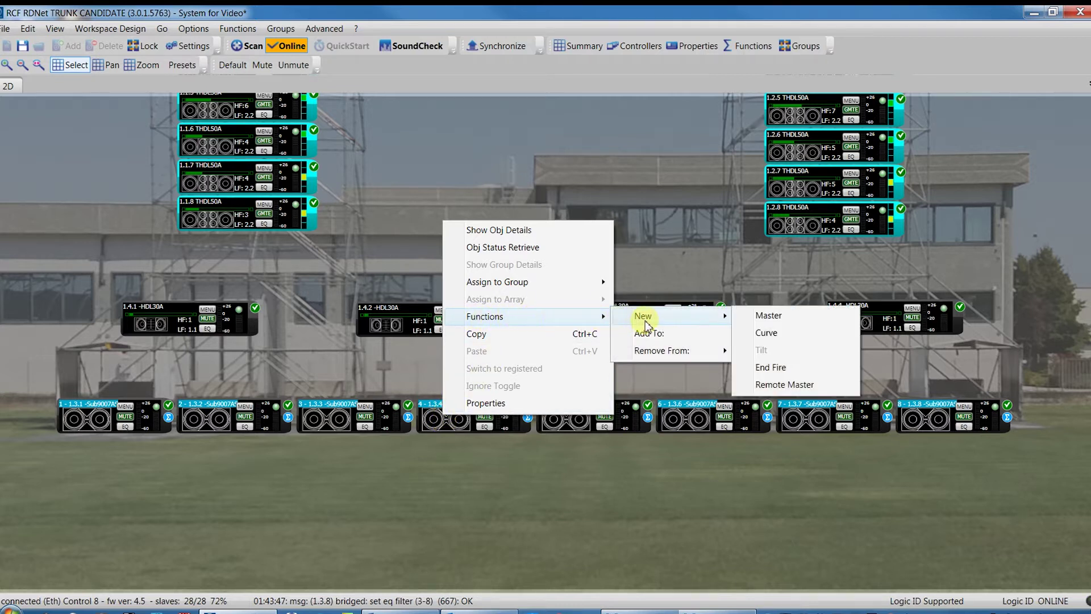
Step: Create a Curve function for the subs and set its angle to 120°
left_click(777, 336)
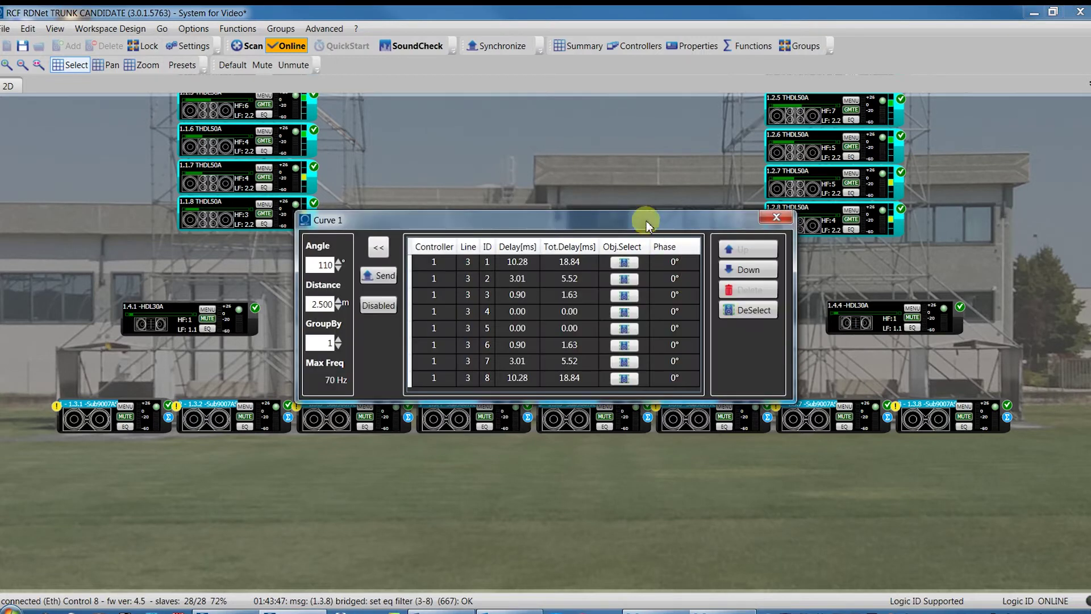
left_click_drag(649, 226, 649, 186)
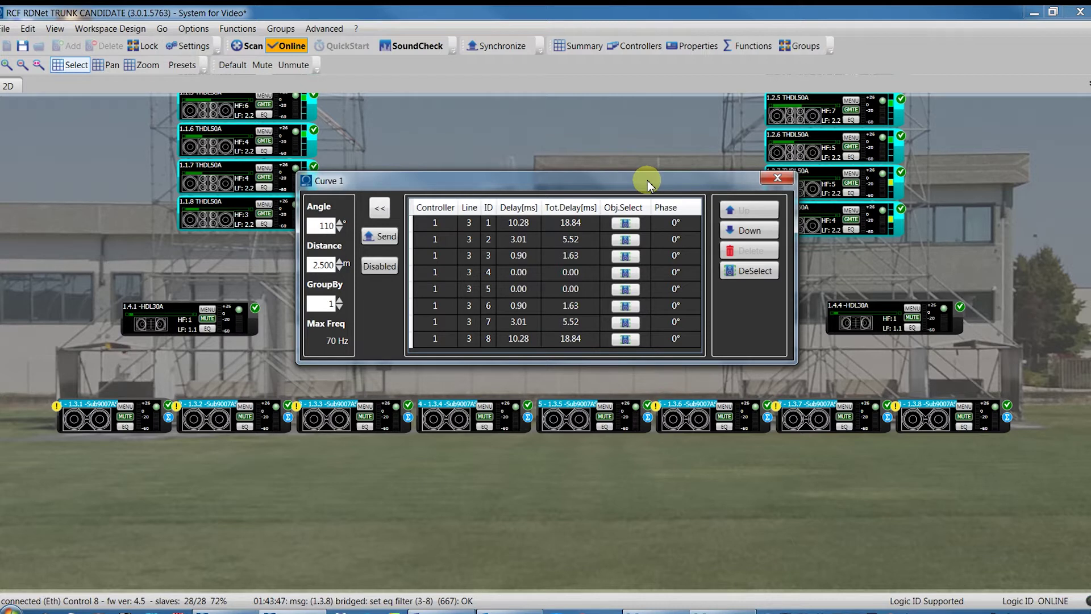
double_click(329, 227)
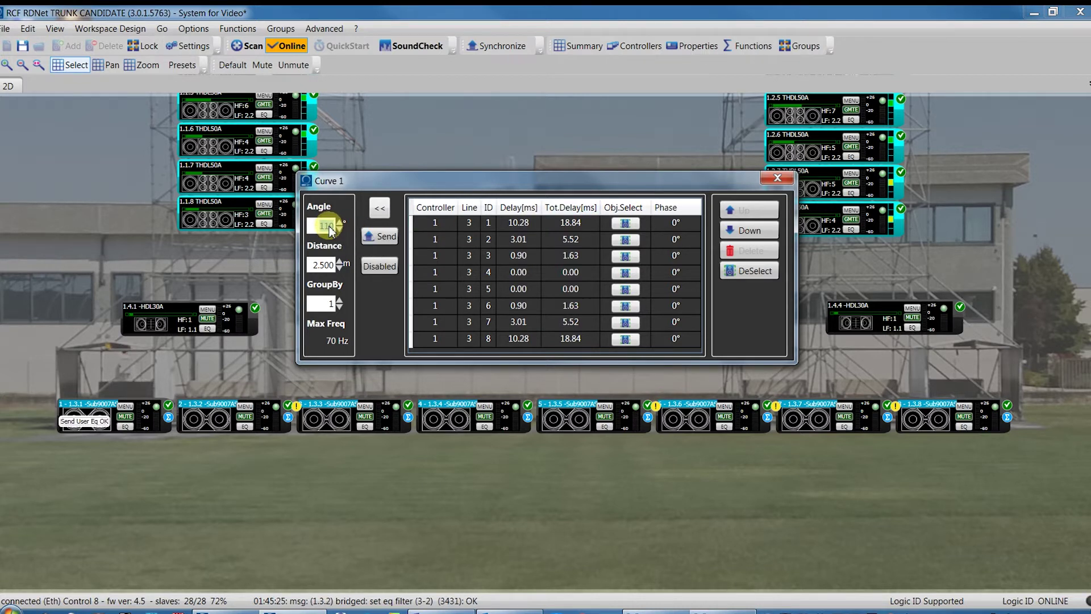
type("120")
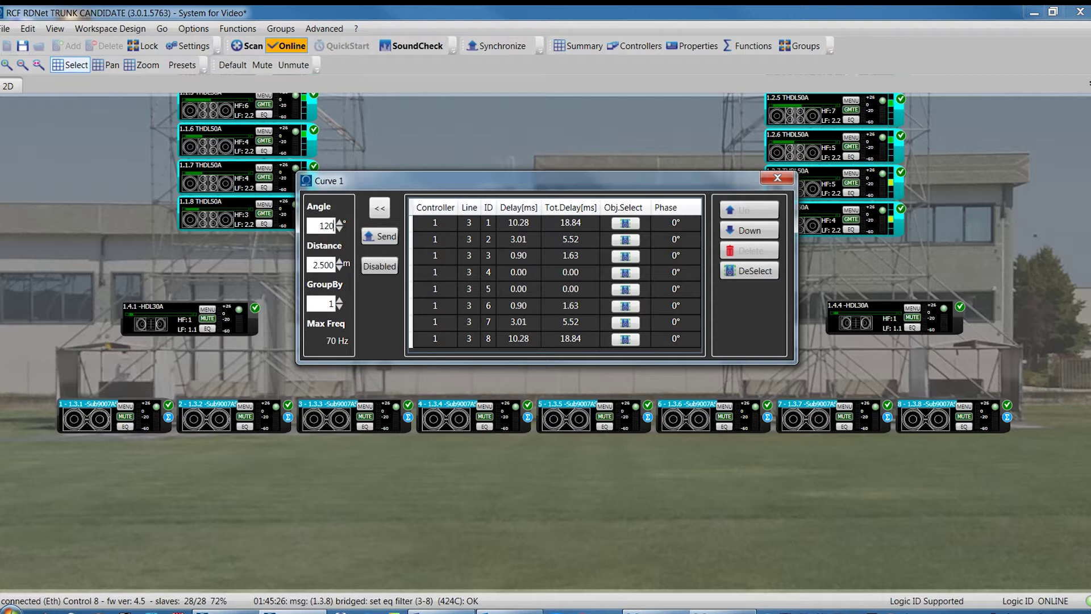
key("Return")
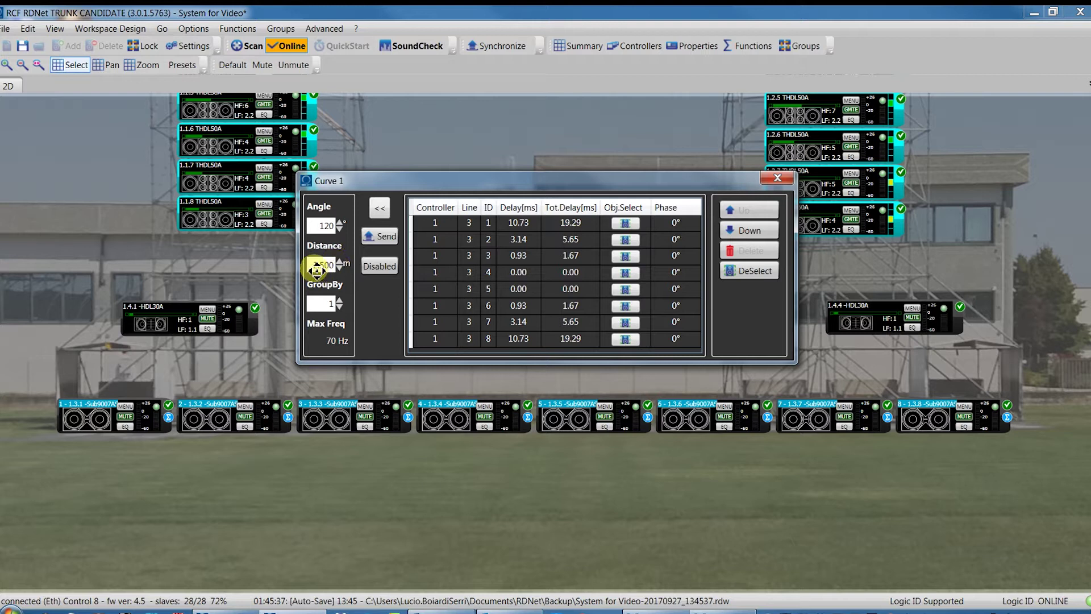
Step: Set the curve distance to 2 m and close the Curve dialog
left_click(327, 266)
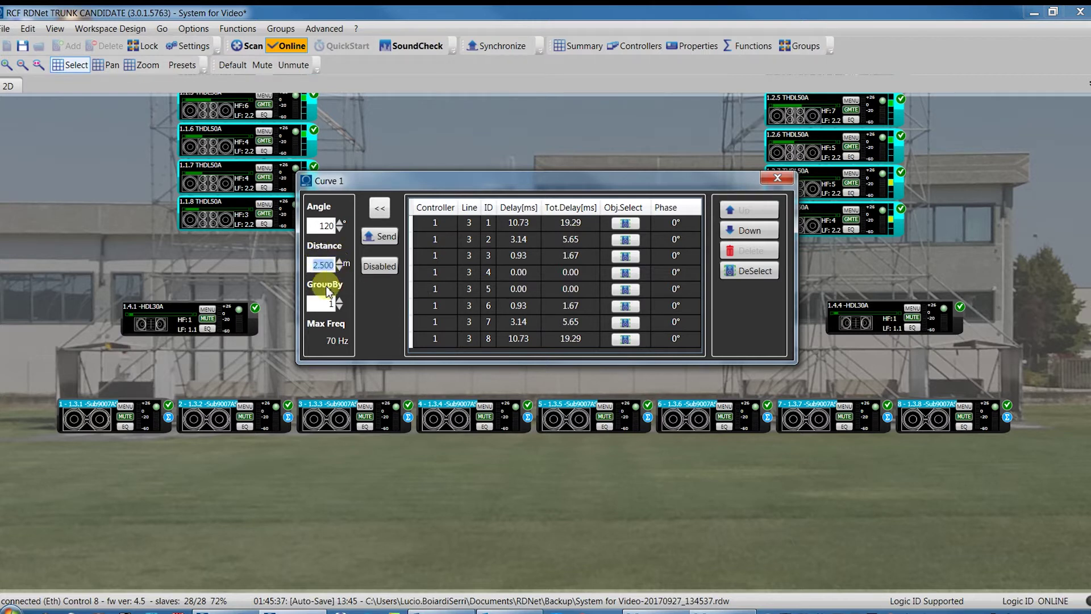
type("2")
key("Return")
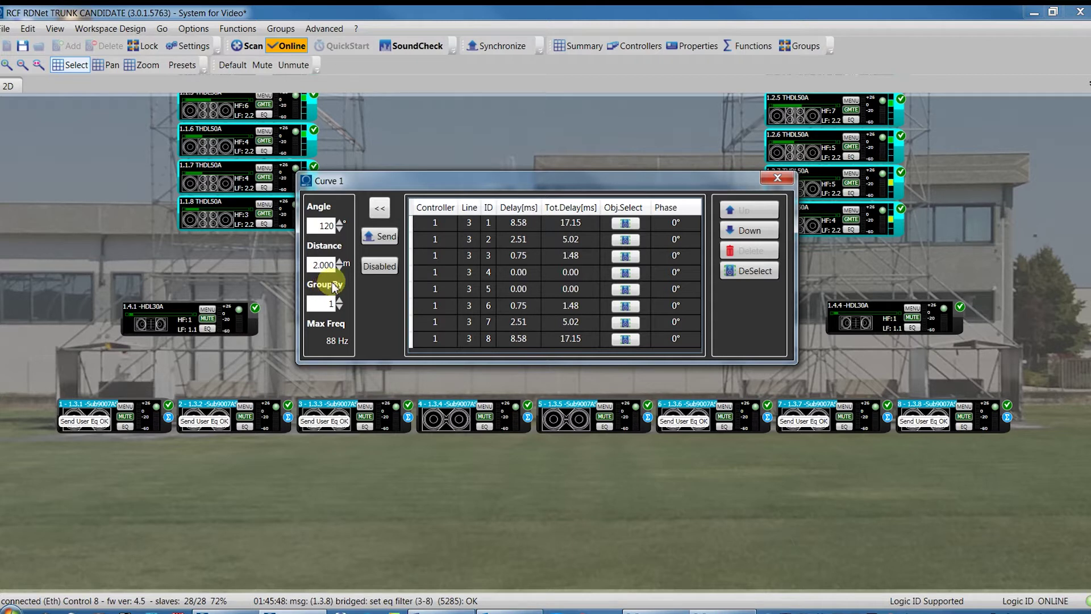
left_click(330, 270)
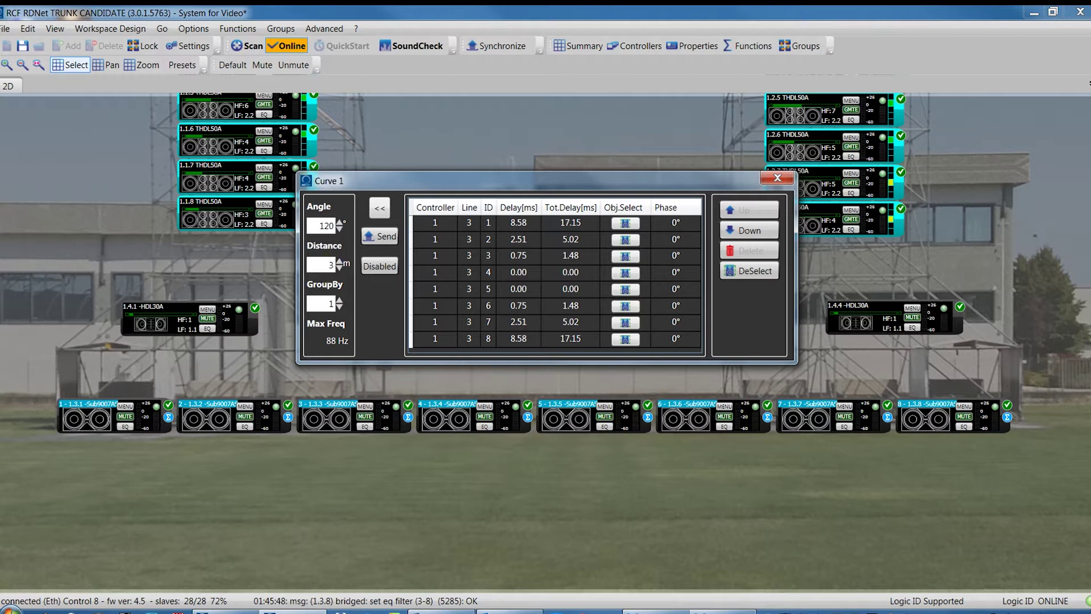
type("3")
key("Return")
left_click(332, 265)
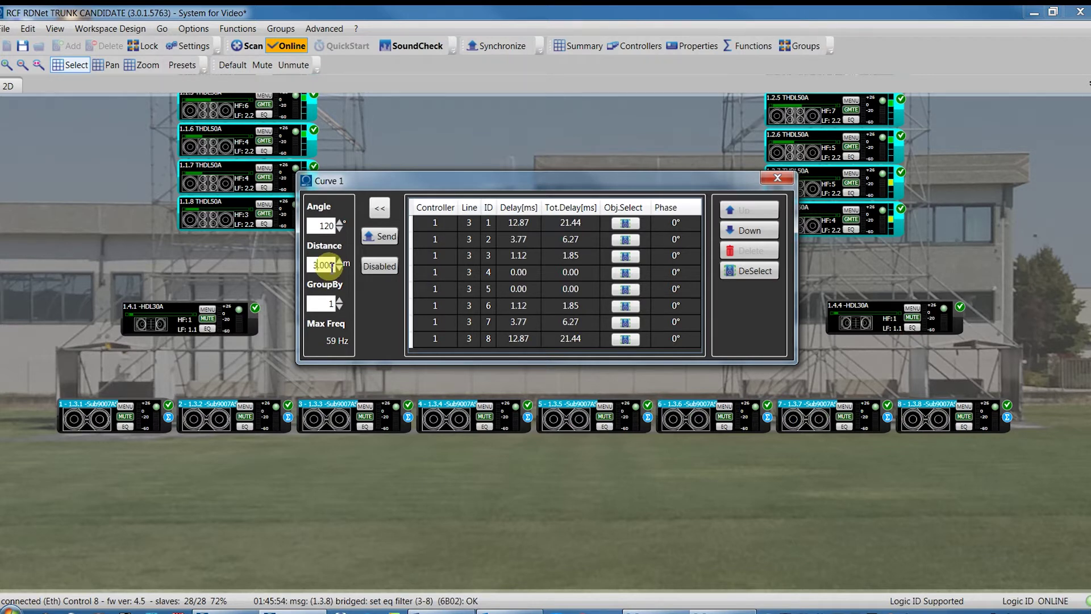
left_click(317, 265)
left_click(341, 307)
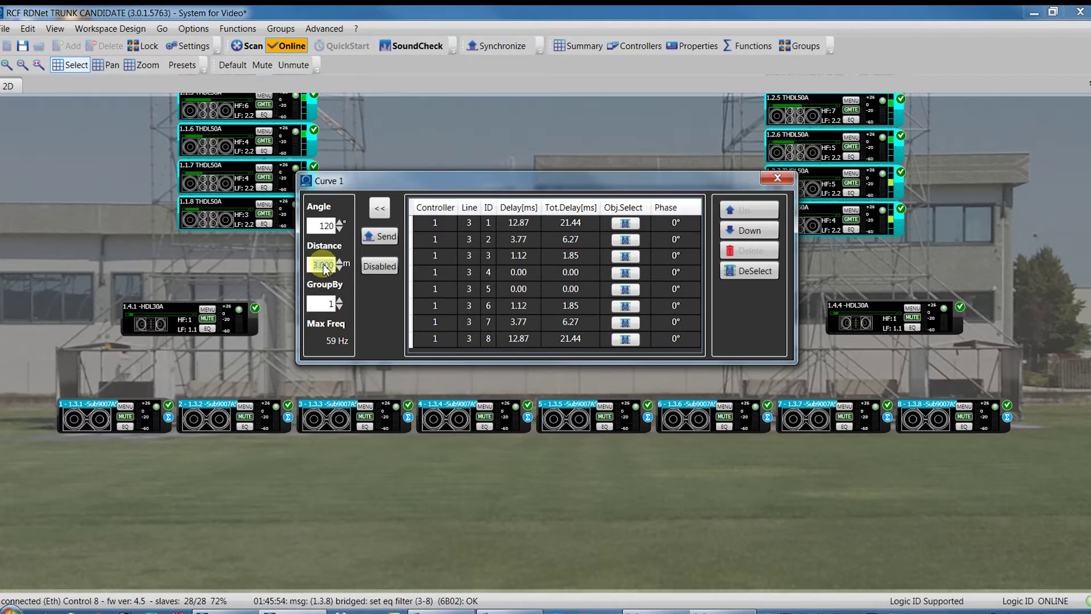
type("2")
key("Return")
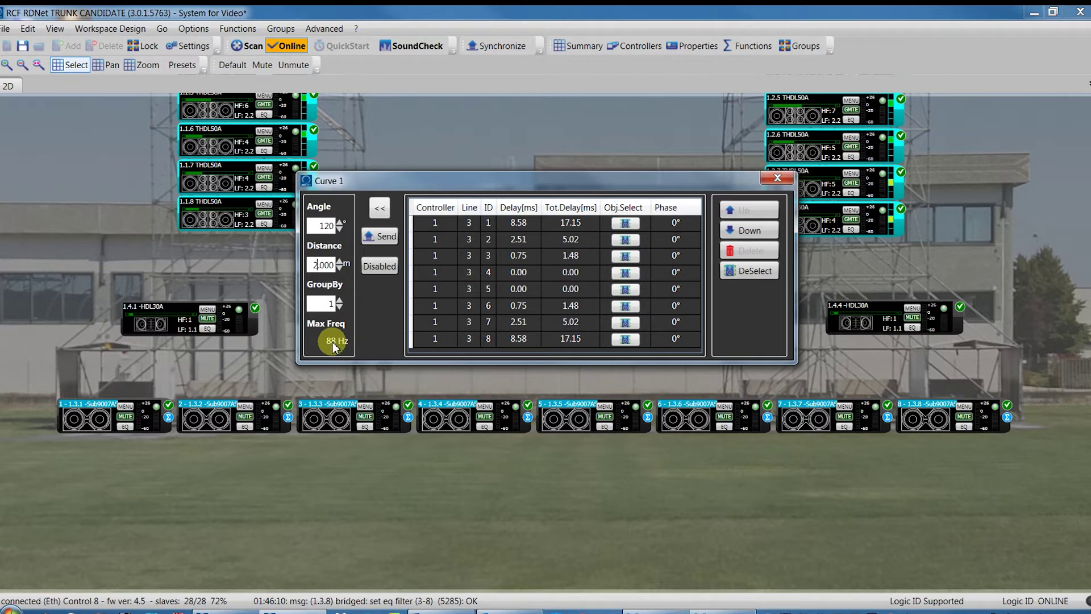
key("Escape")
Step: Check the subs' properties and Infra Subwoofer preset, then show the Curverd SPL map
left_click_drag(1046, 383, 70, 462)
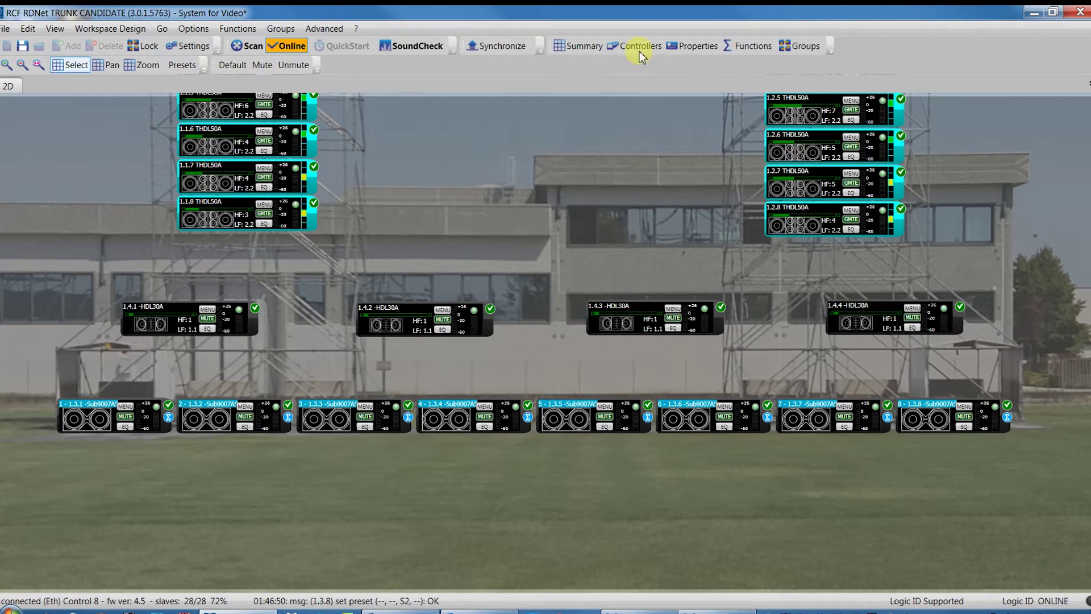
left_click(692, 48)
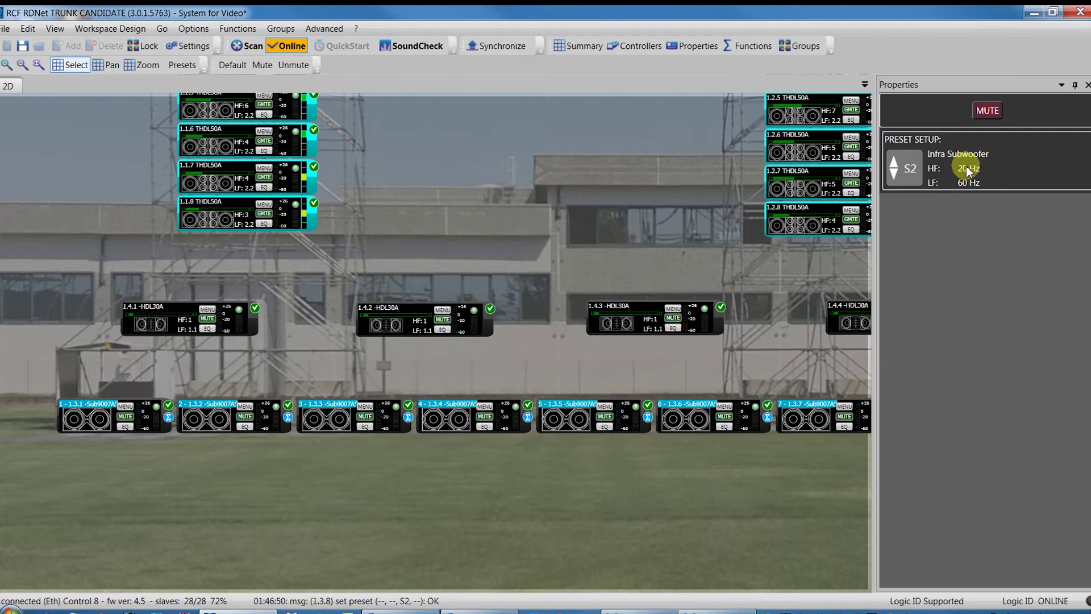
left_click(841, 605)
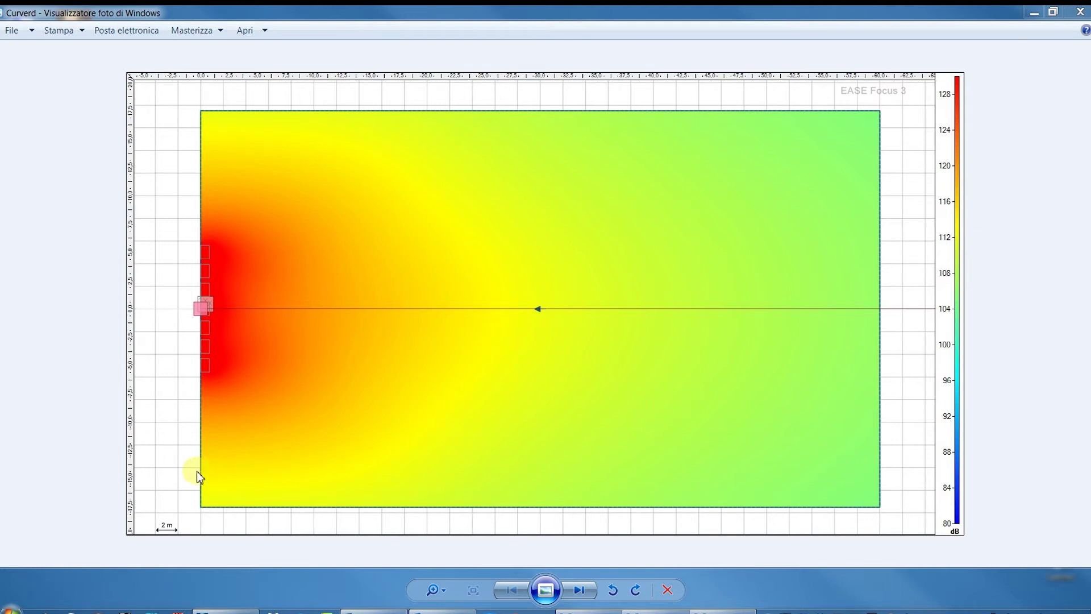
Step: Look over the Curverd coverage map, then nudge the HDL30A row slightly higher in RDNet
left_click(752, 526)
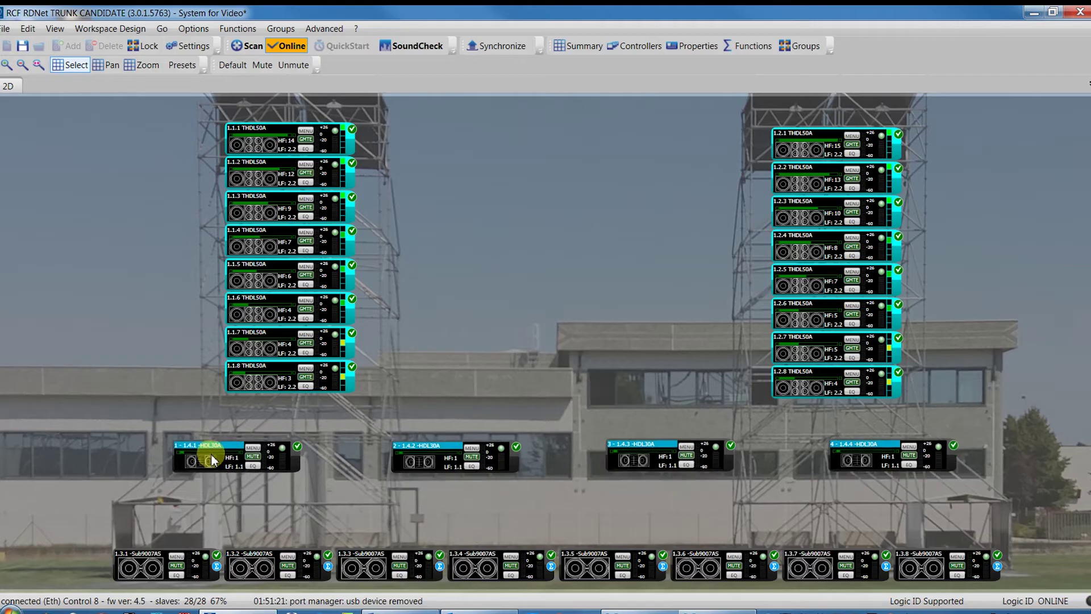
left_click_drag(208, 456, 207, 428)
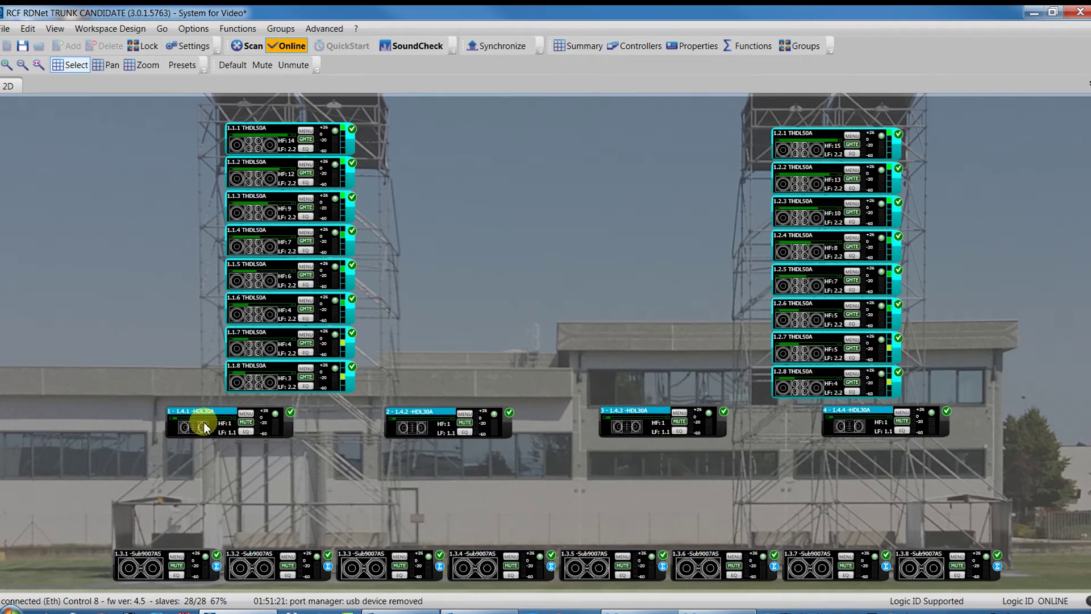
Step: Drag subs 1.3.1–1.3.8 into an upper and a lower row of four
left_click(132, 569)
left_click_drag(132, 568, 379, 479)
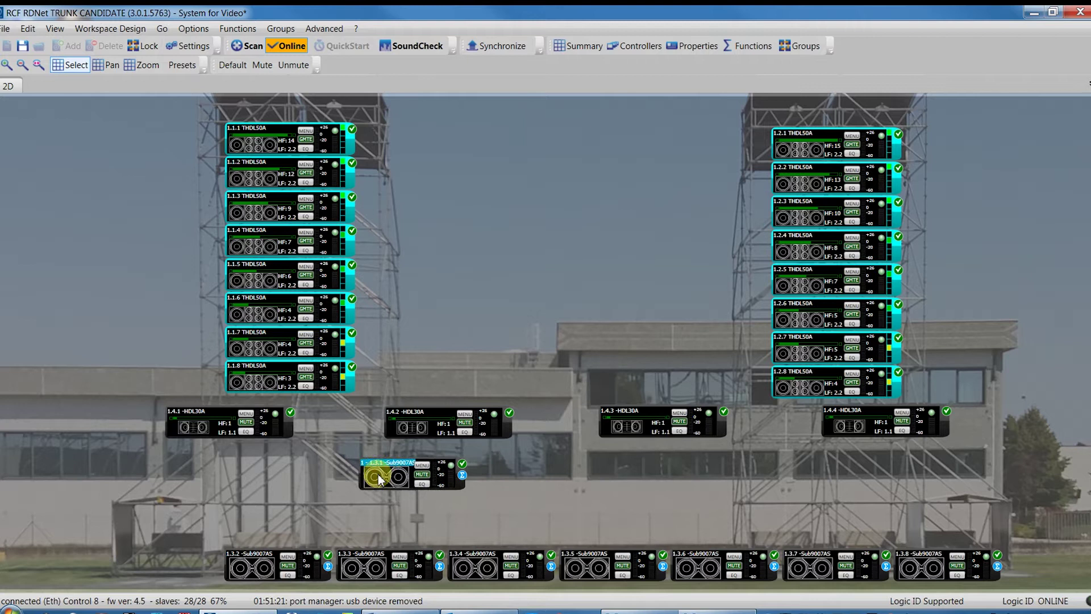
left_click_drag(247, 557, 492, 471)
left_click_drag(362, 567, 604, 476)
left_click_drag(483, 559, 727, 468)
left_click_drag(601, 574, 396, 548)
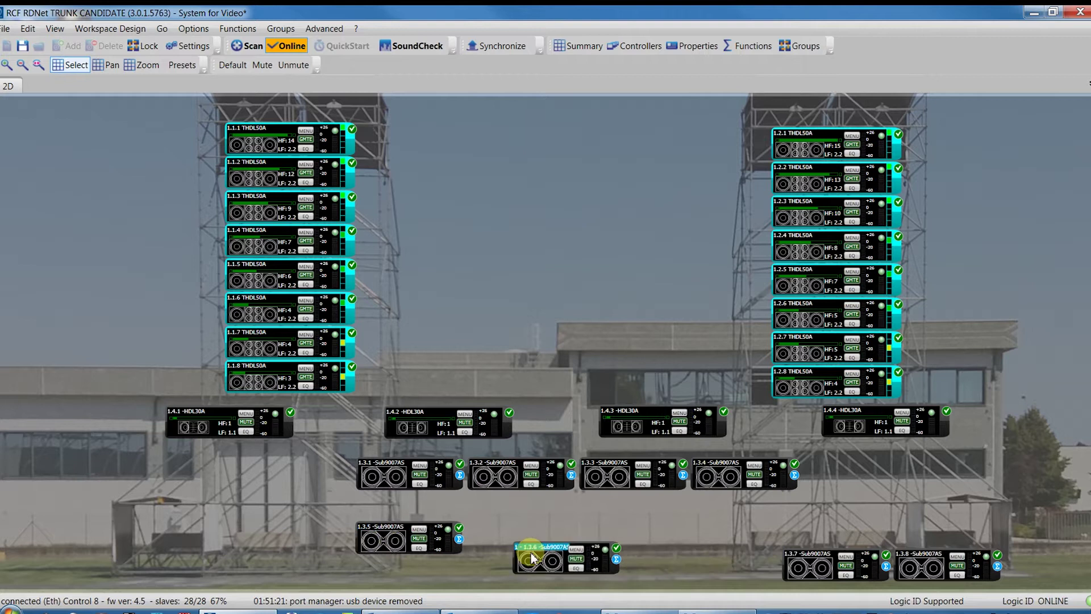
left_click_drag(531, 559, 485, 537)
left_click_drag(803, 562, 587, 536)
left_click_drag(903, 570, 700, 543)
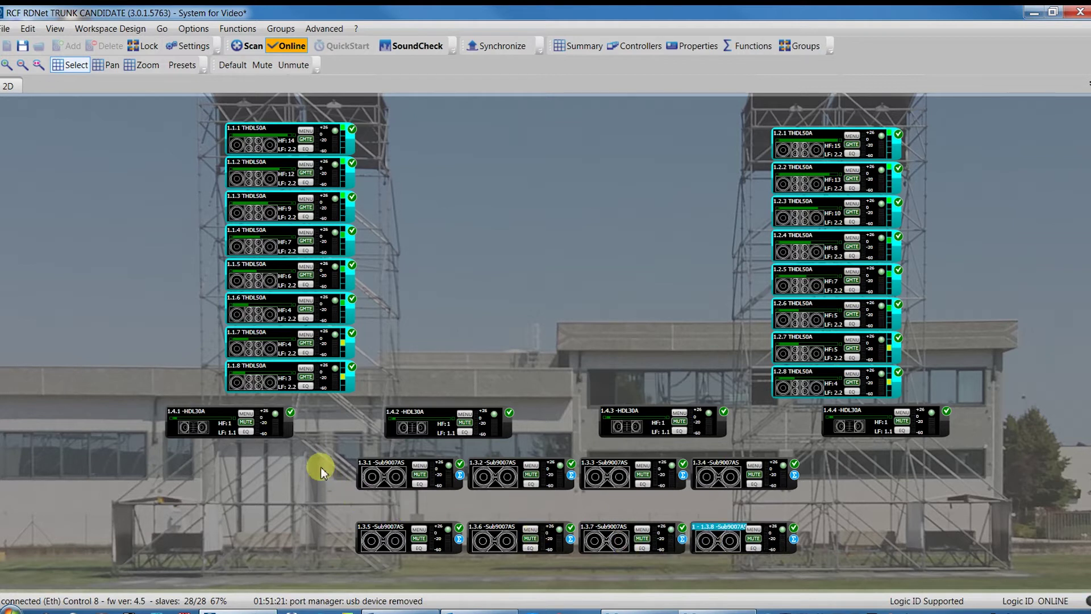
Step: Left-align subs 1.3.1 and 1.3.5 and shift the upper row over the lower row
left_click_drag(319, 459, 391, 565)
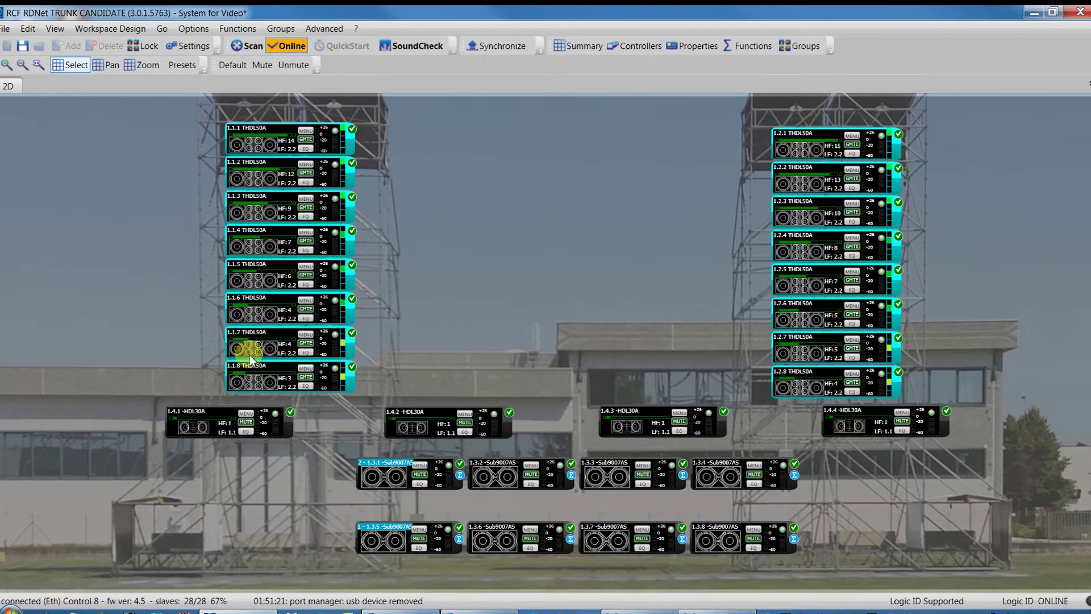
left_click(84, 30)
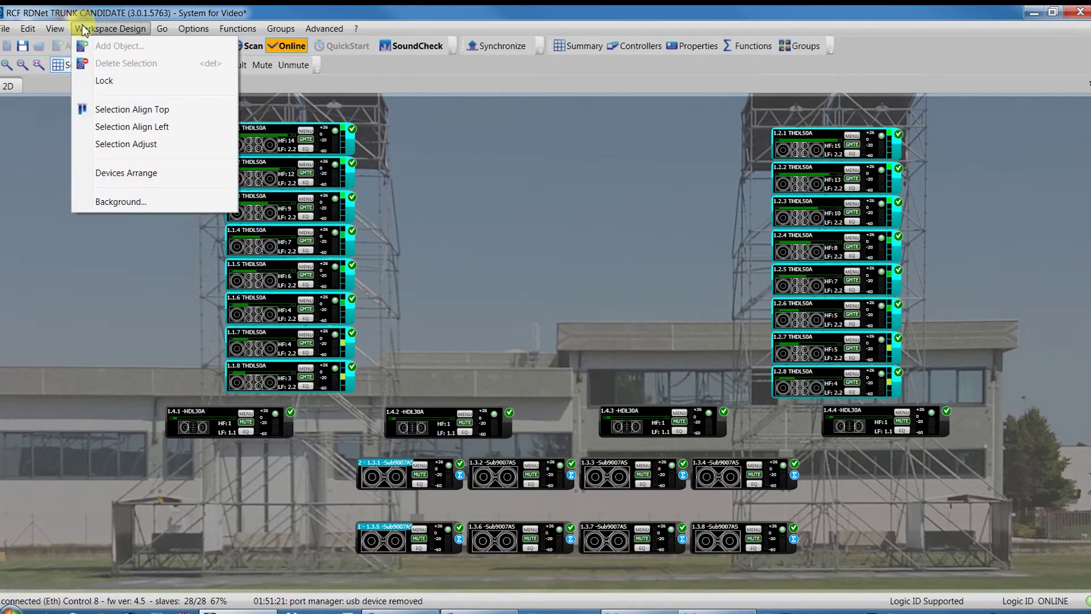
left_click(118, 129)
left_click(820, 480)
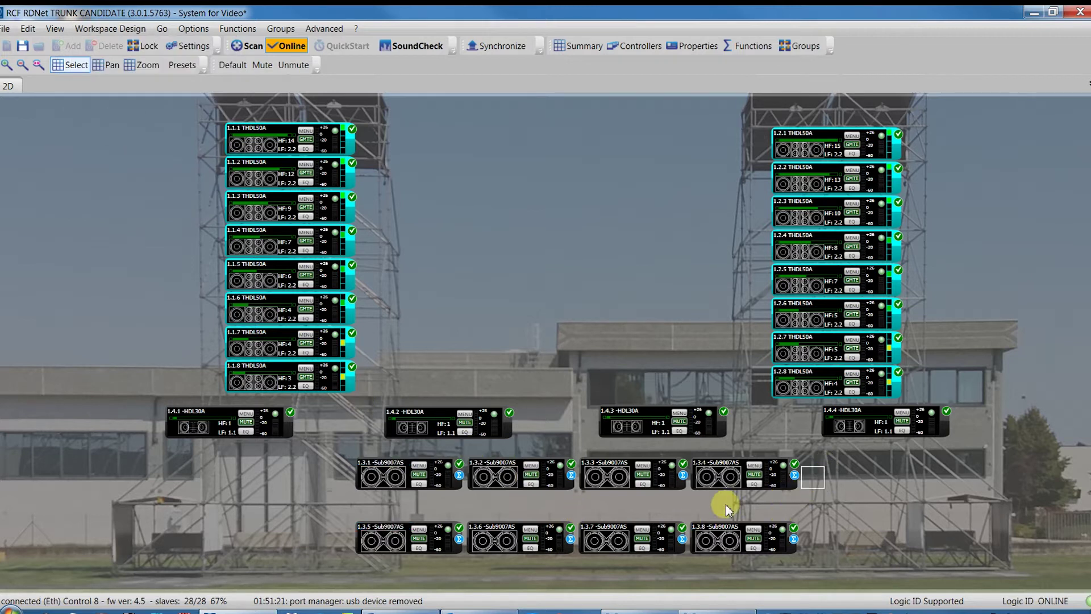
left_click_drag(726, 505, 481, 477)
left_click_drag(830, 453, 383, 571)
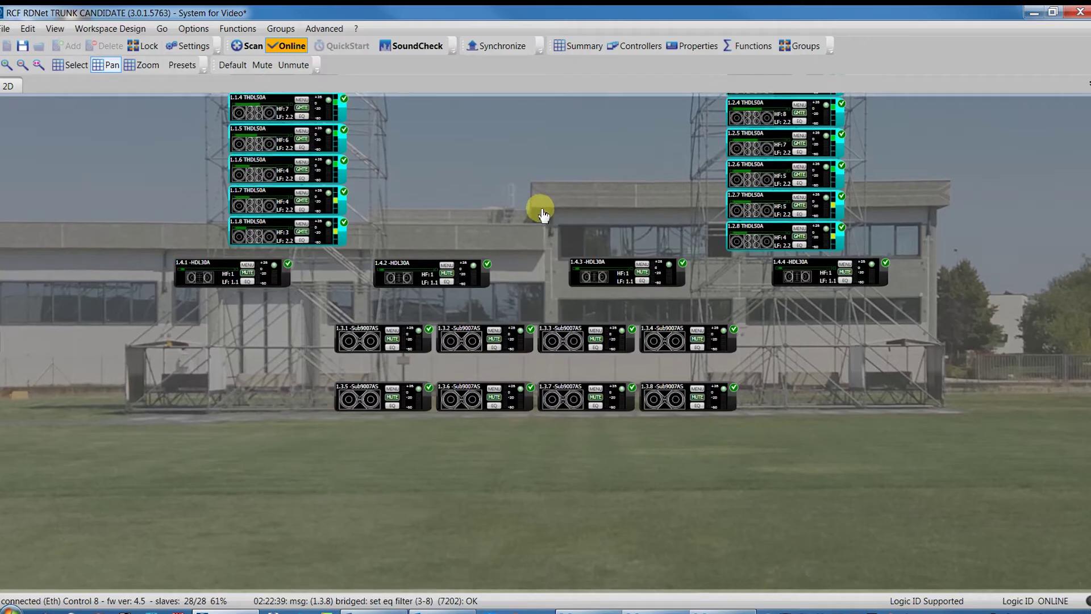
Step: Zoom in and reselect all eight subs so they number 1–8 column by column
scroll(541, 210, "down", 1)
scroll(532, 188, "up", 3)
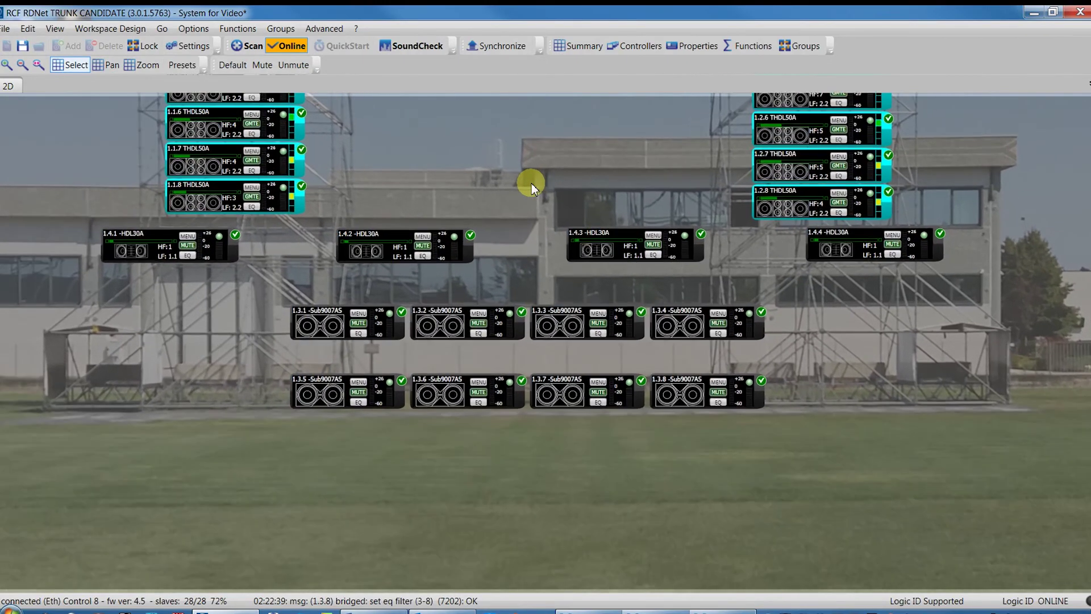
scroll(528, 190, "up", 2)
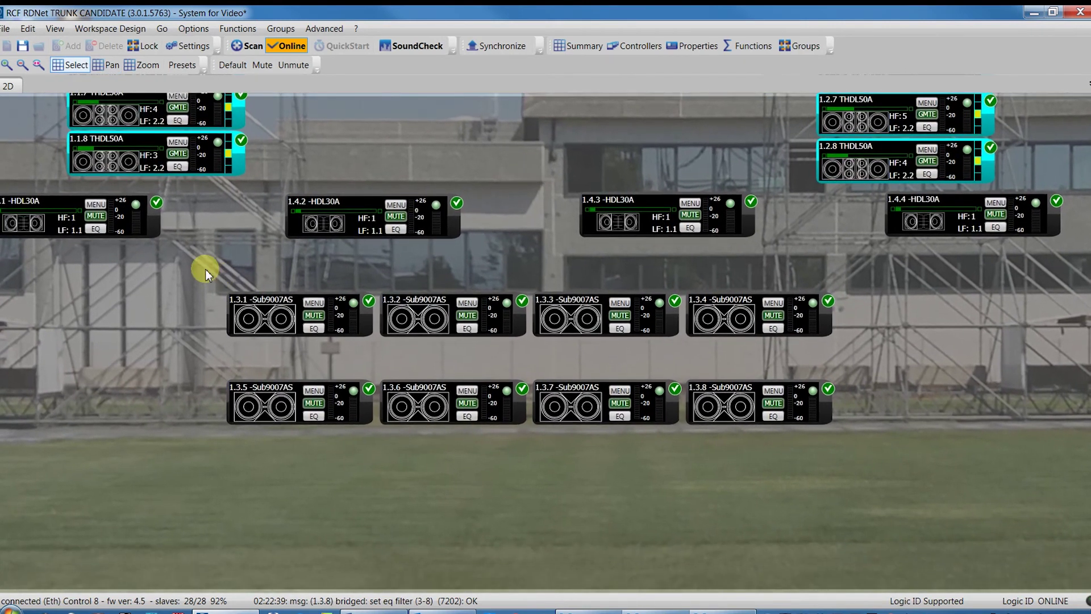
left_click_drag(189, 261, 894, 489)
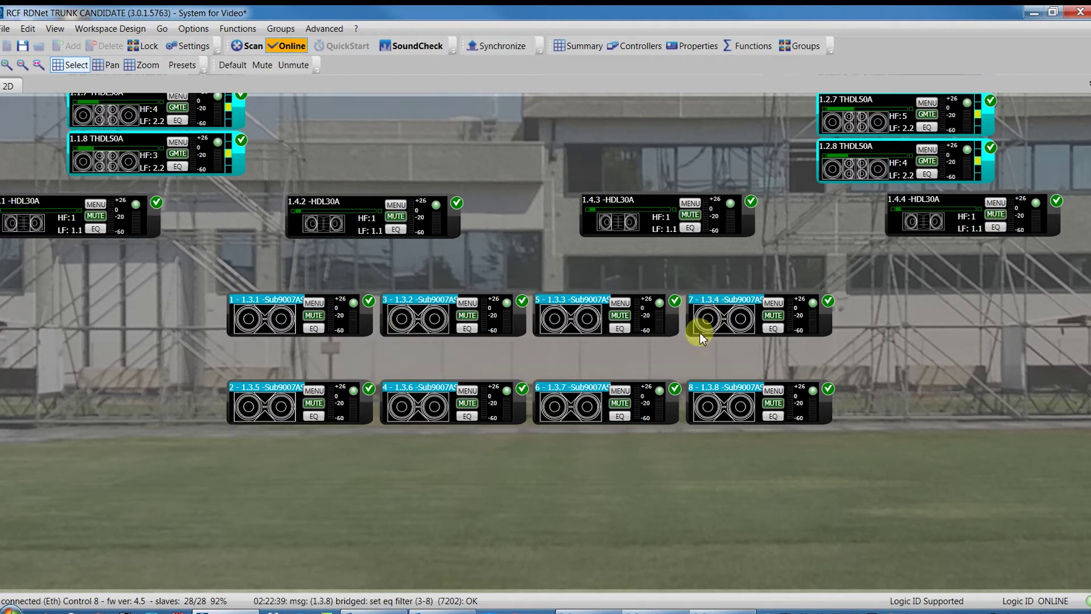
left_click(626, 513)
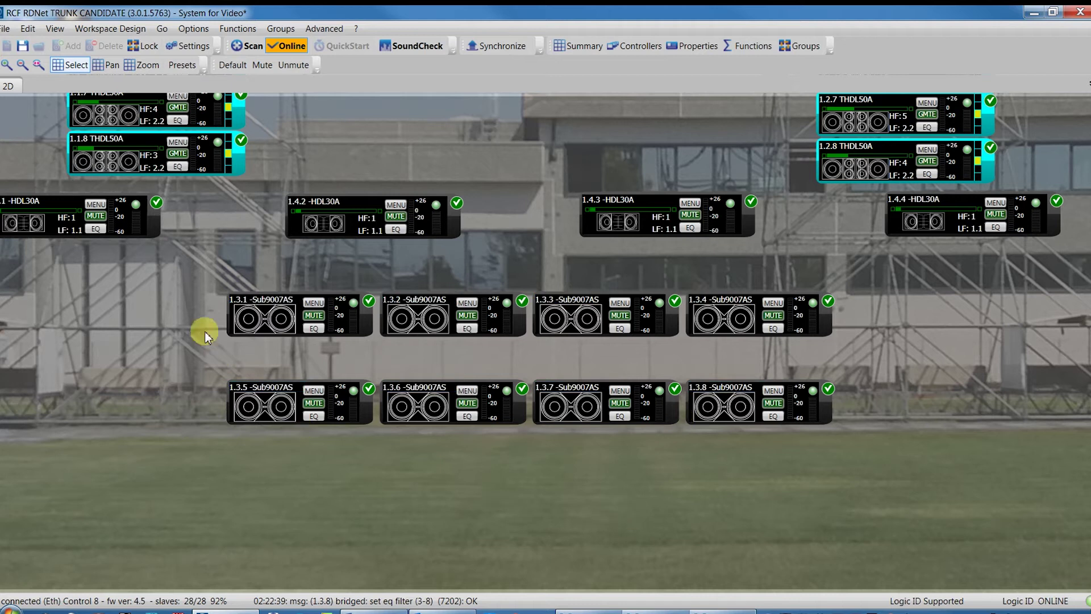
left_click_drag(190, 263, 929, 482)
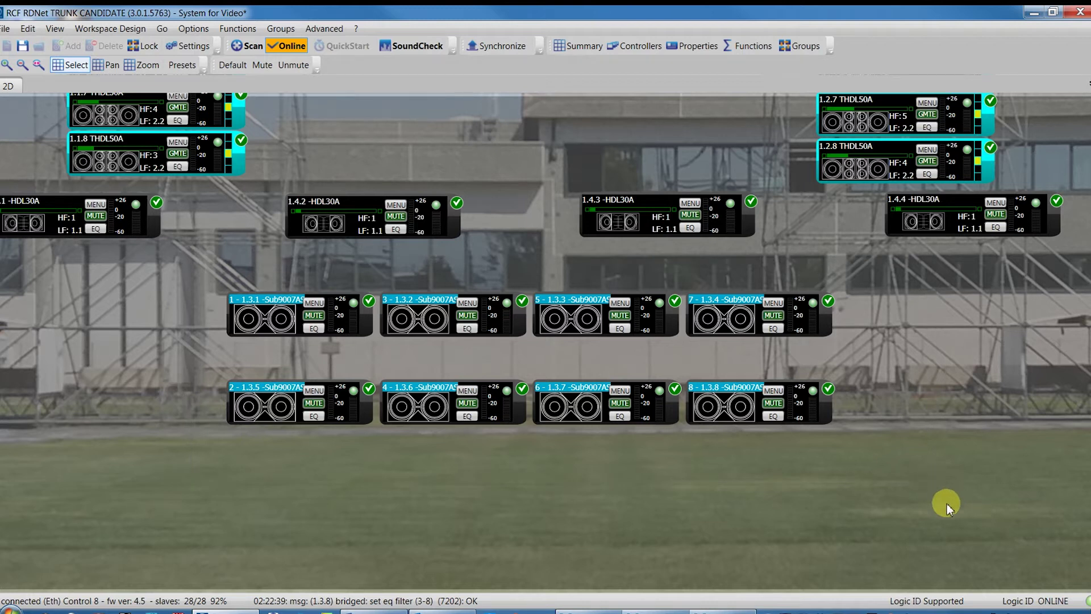
Step: Add an End Fire function to the eight subs with a 1.5 m row distance, giving 4.36 ms delay
right_click(428, 326)
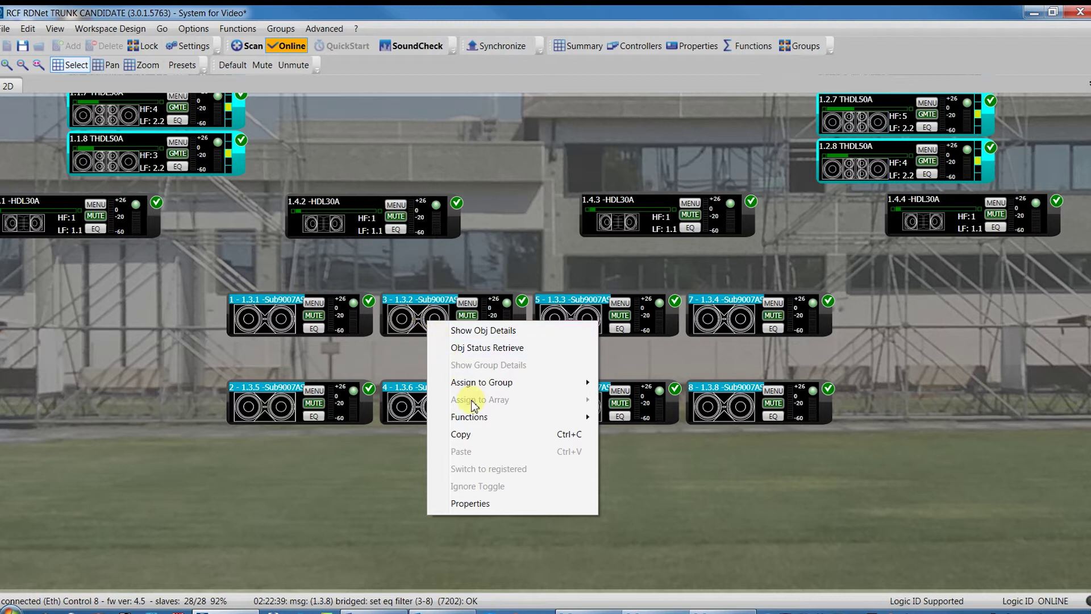
mouse_move(476, 419)
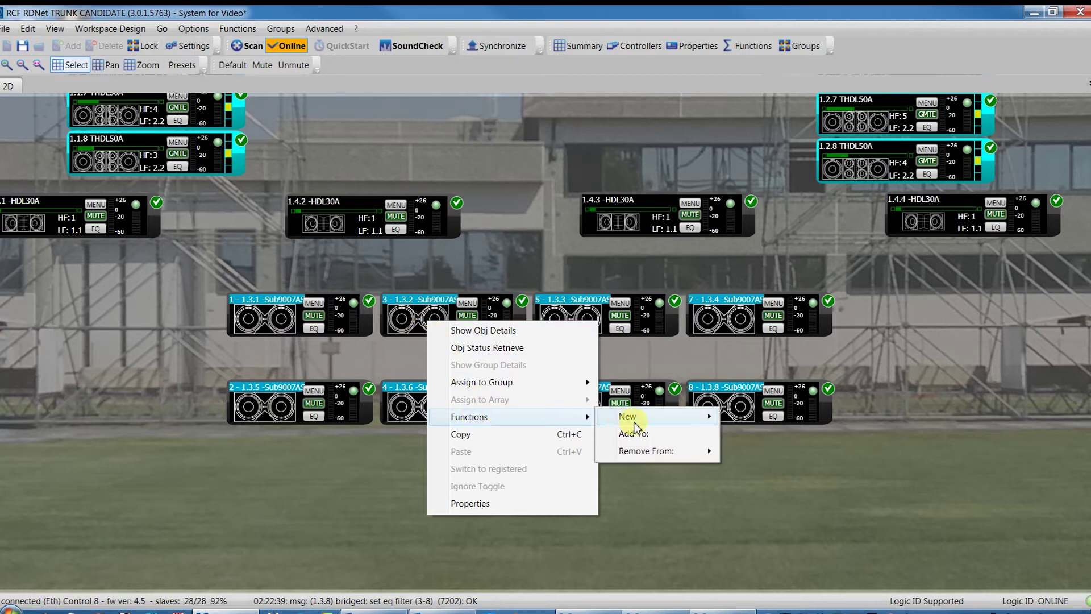
mouse_move(629, 421)
left_click(756, 468)
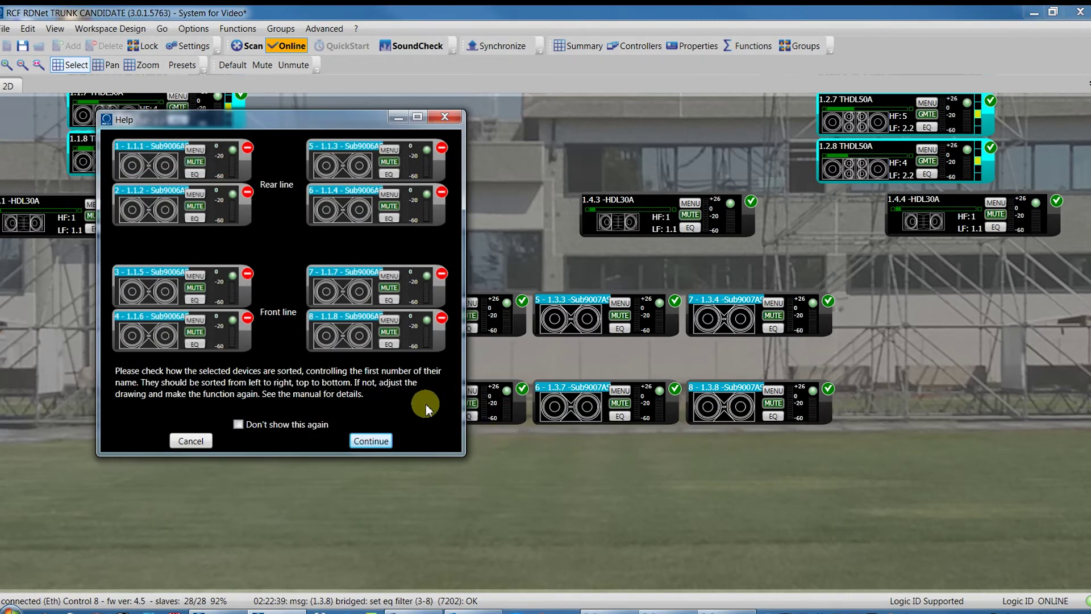
left_click(373, 439)
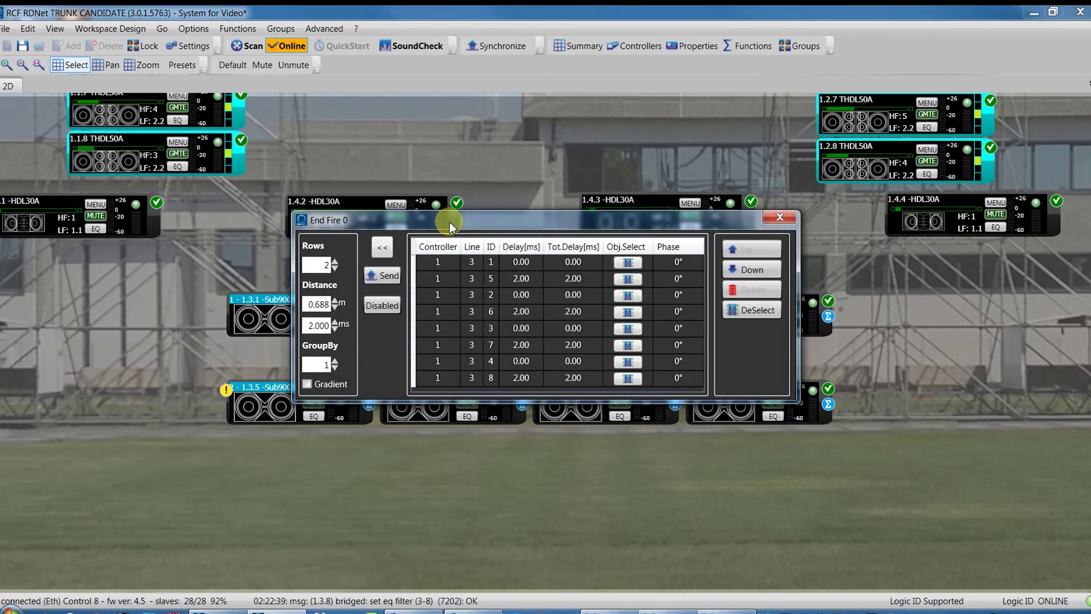
double_click(308, 305)
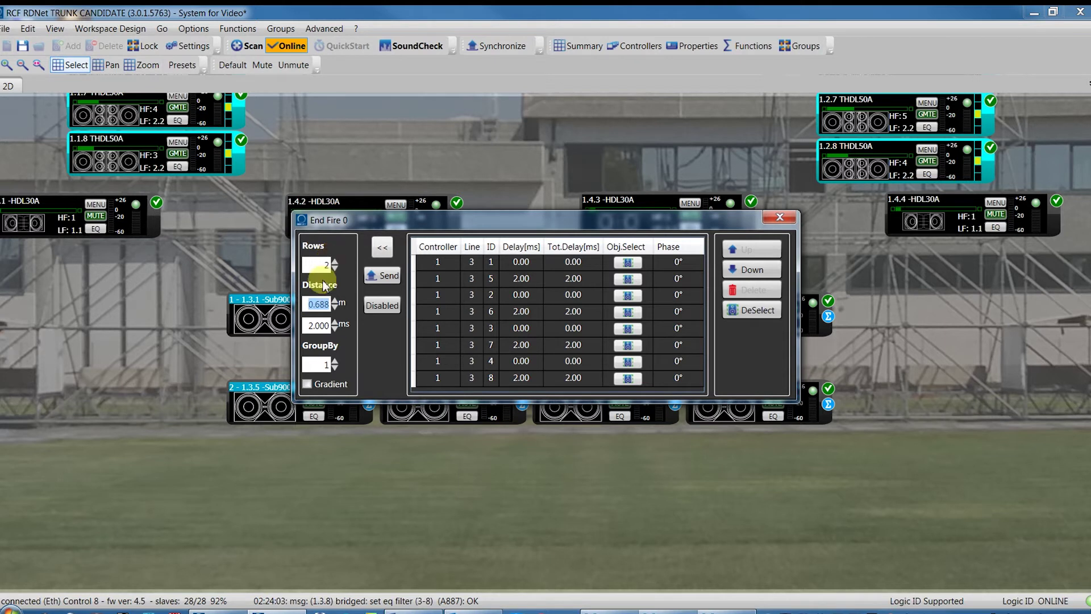
type("1")
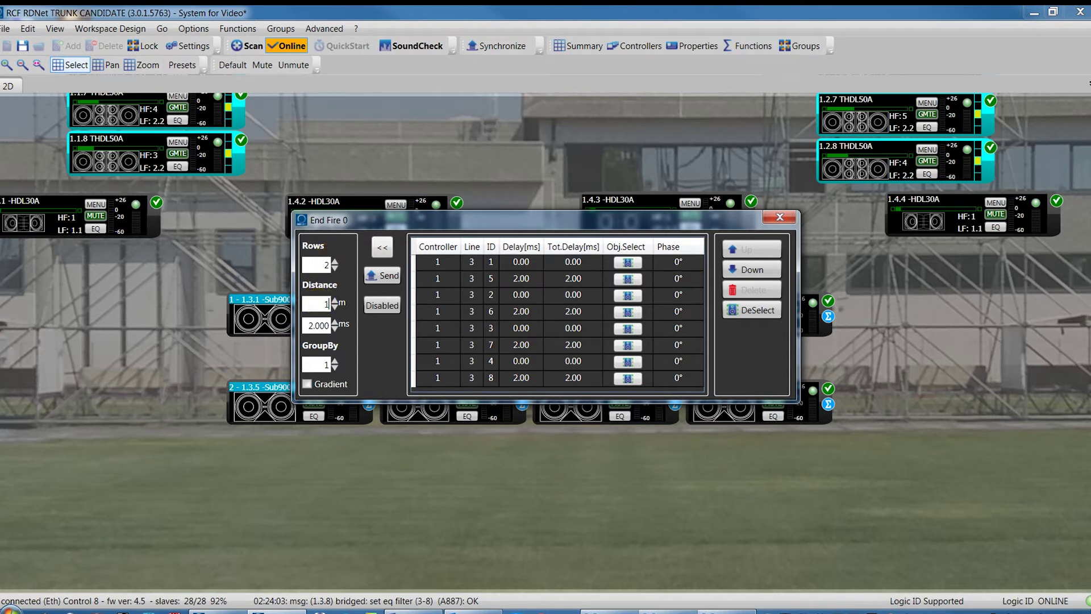
type(".5")
key("Return")
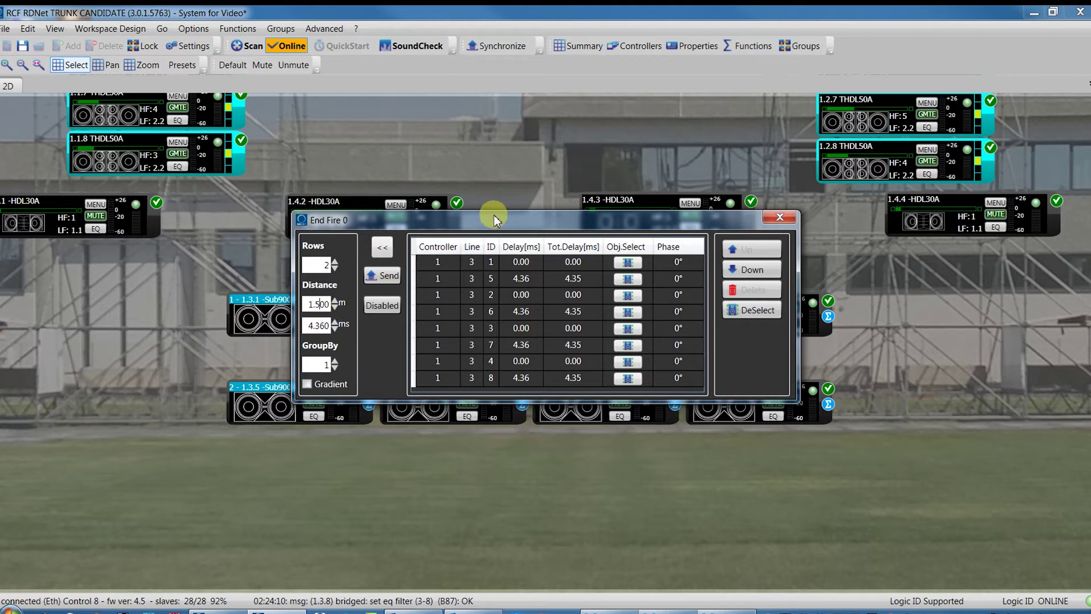
left_click_drag(494, 221, 503, 455)
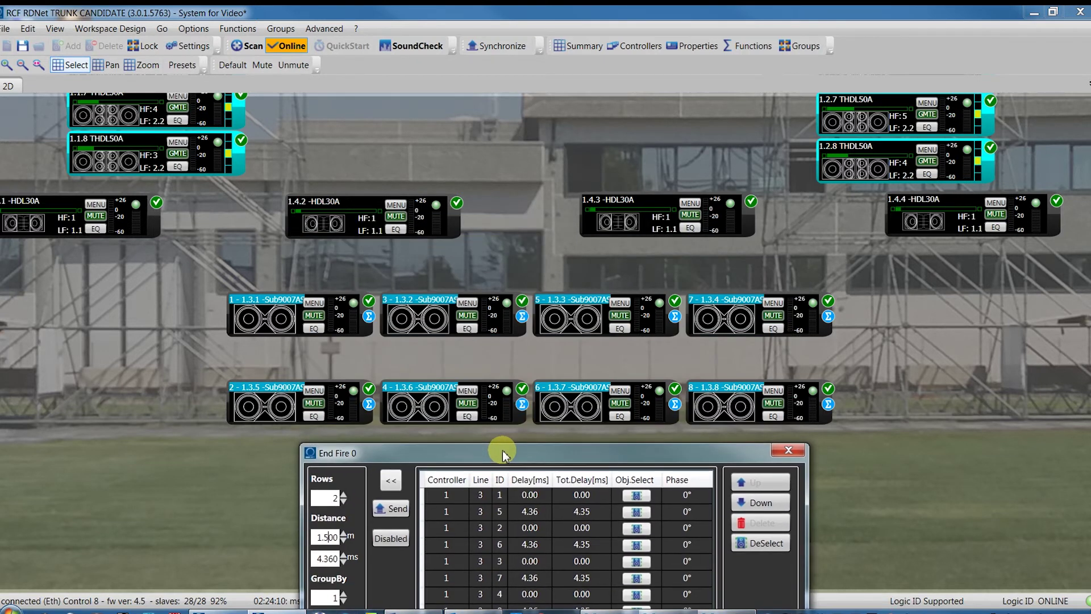
left_click(470, 356)
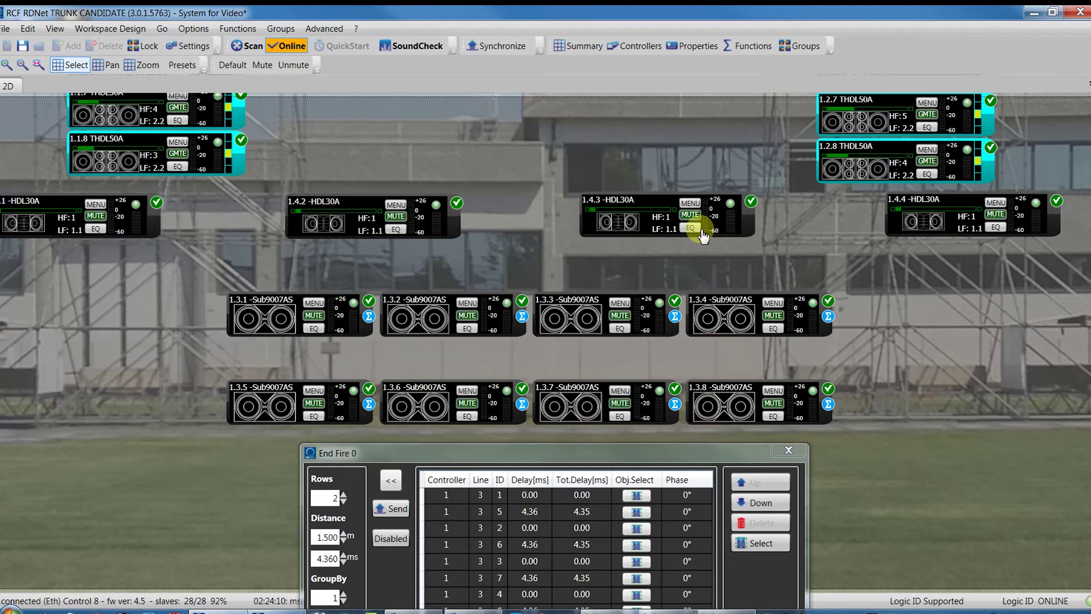
left_click(580, 47)
left_click_drag(665, 455, 312, 216)
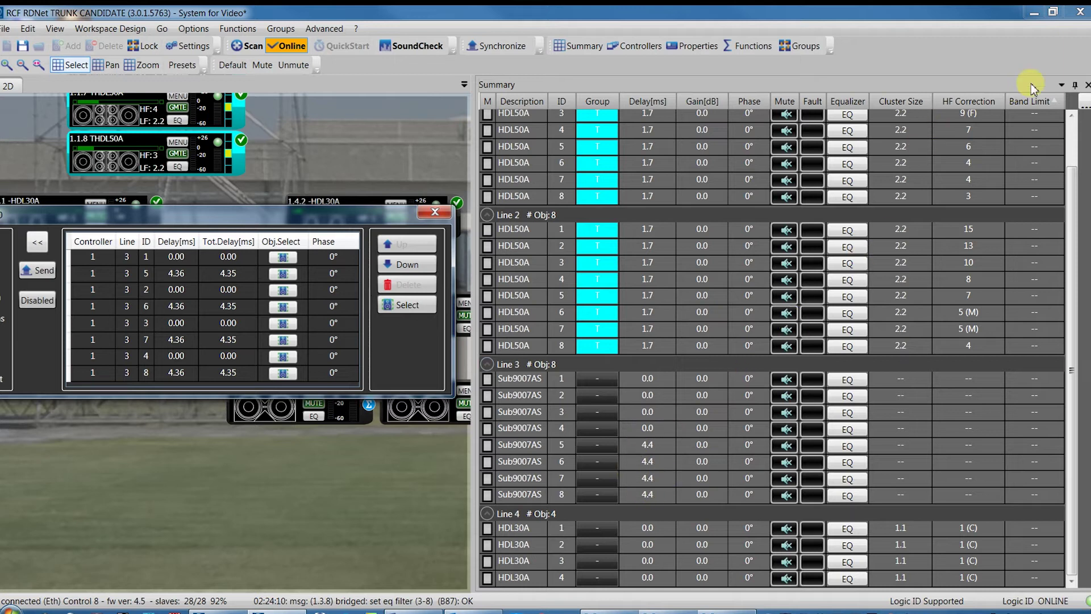
left_click(1087, 85)
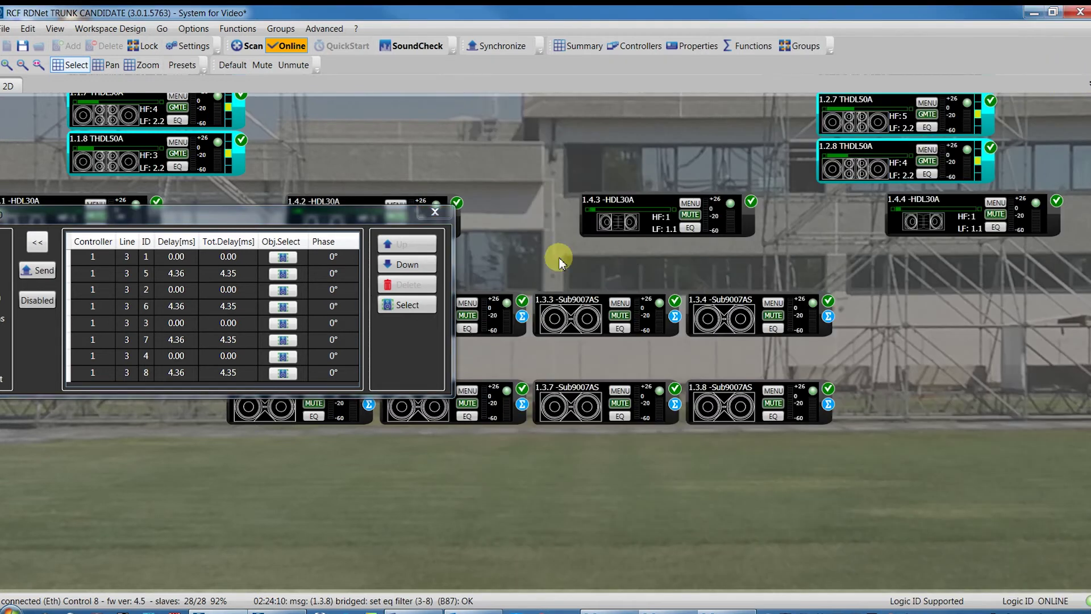
left_click_drag(346, 217, 675, 343)
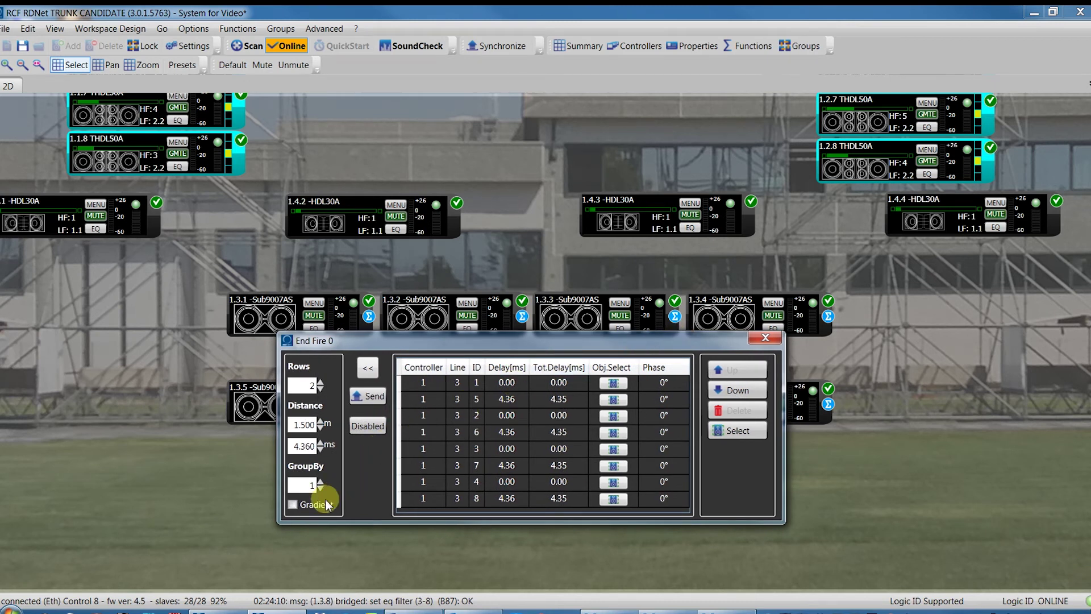
Step: Compare Gradient on and off, finishing with Gradient enabled so alternate subs get 180° phase
left_click(297, 507)
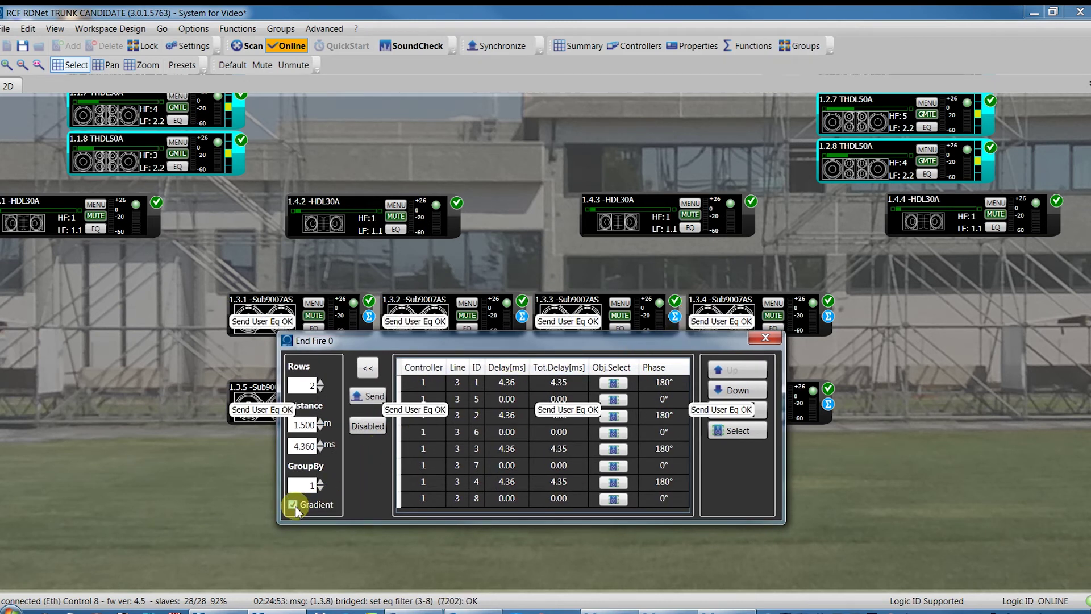
left_click(293, 504)
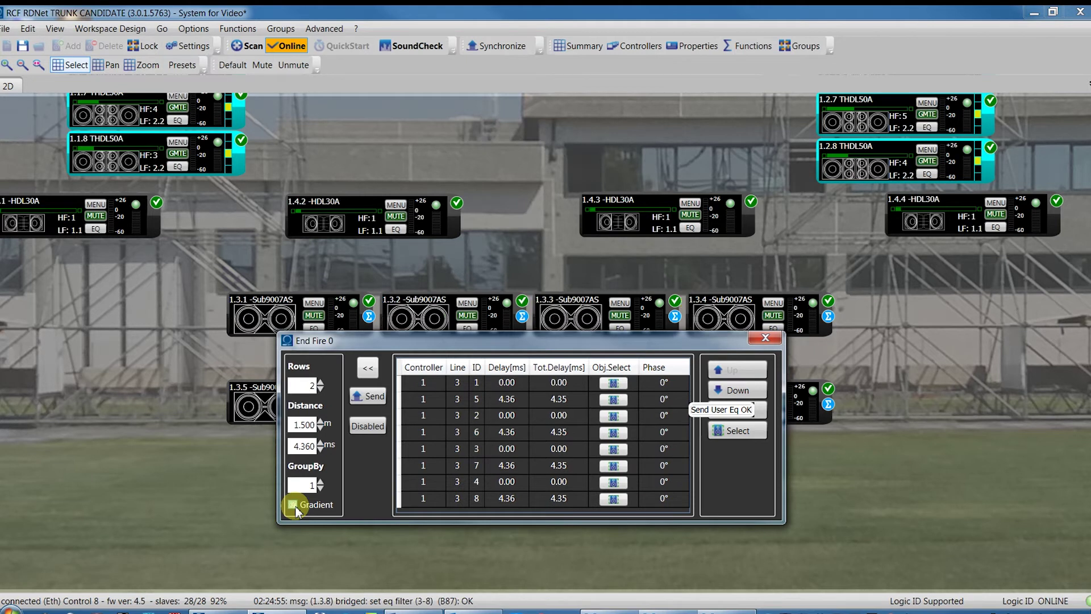
left_click(294, 505)
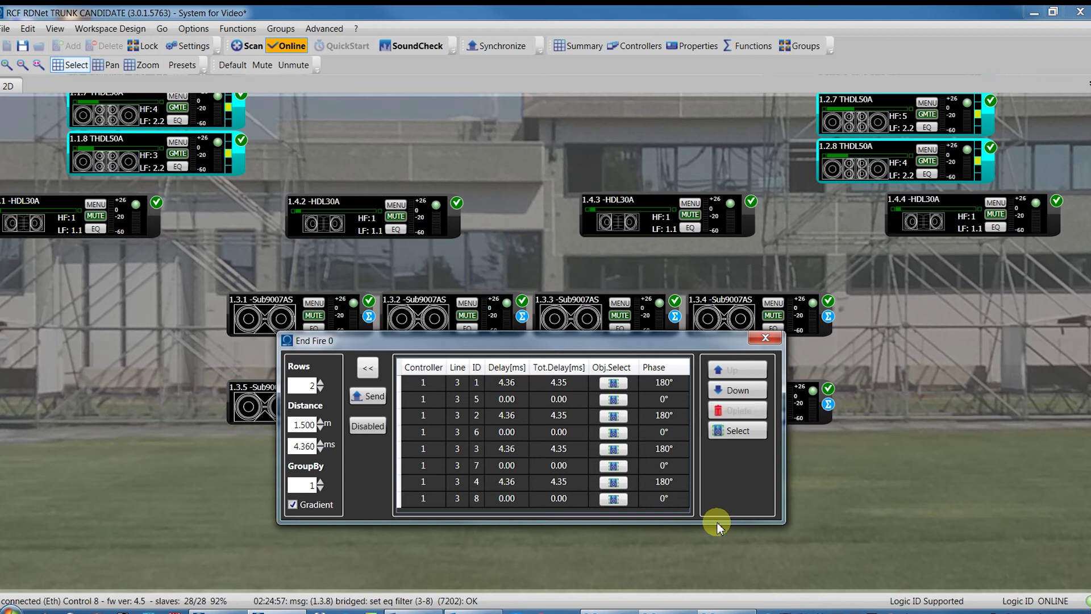
left_click(293, 505)
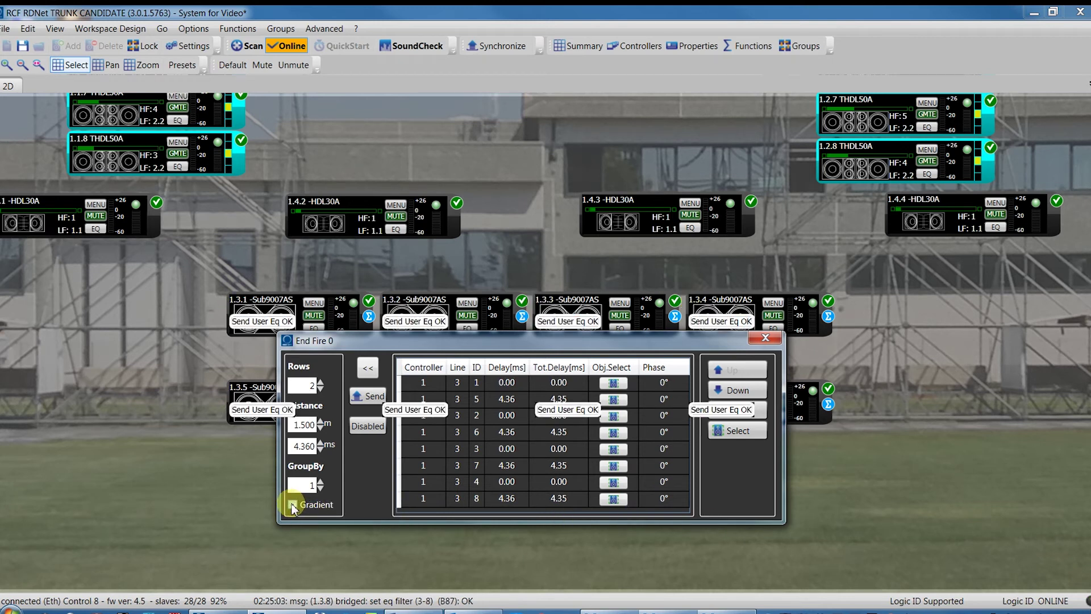
left_click(292, 505)
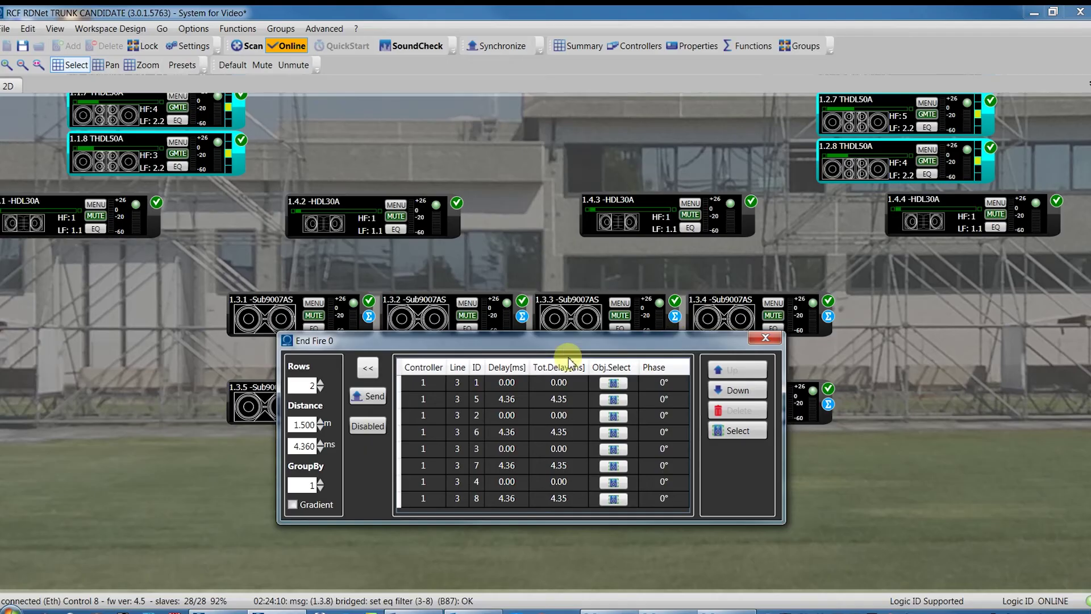
left_click(295, 505)
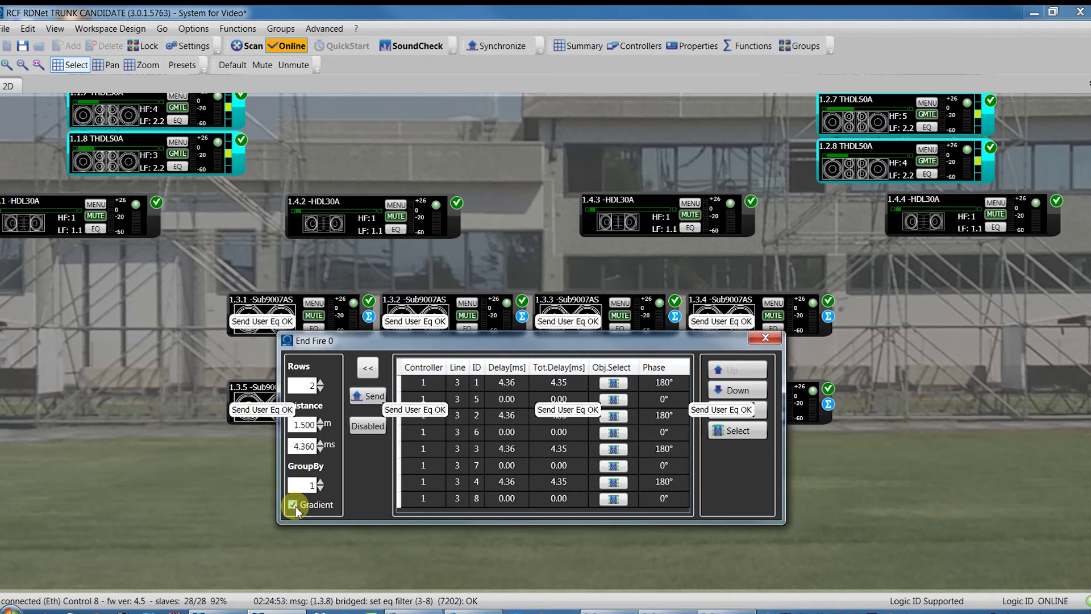
left_click(293, 505)
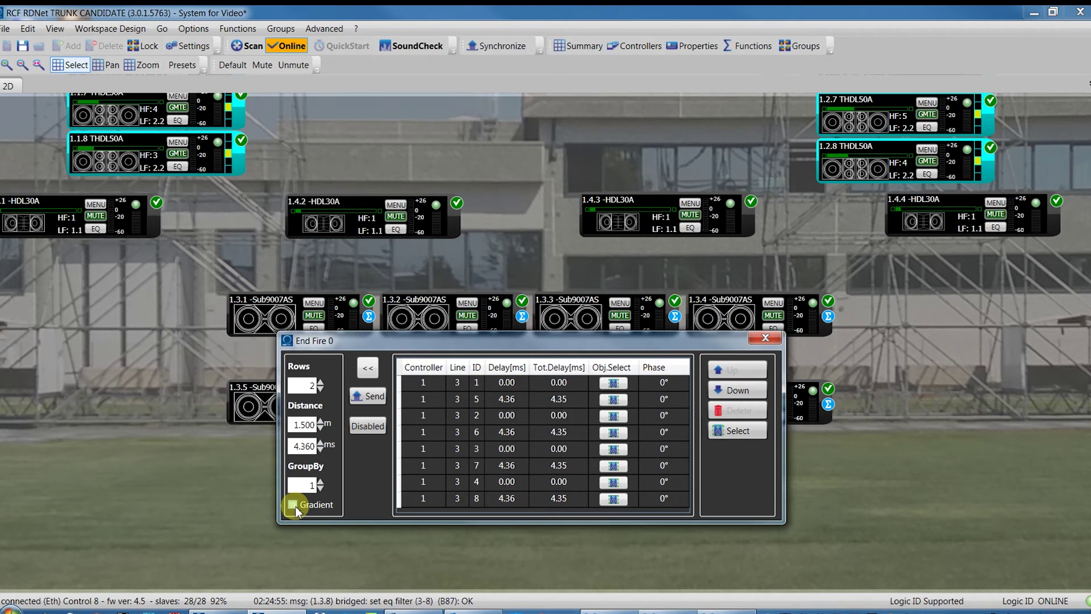
left_click(293, 505)
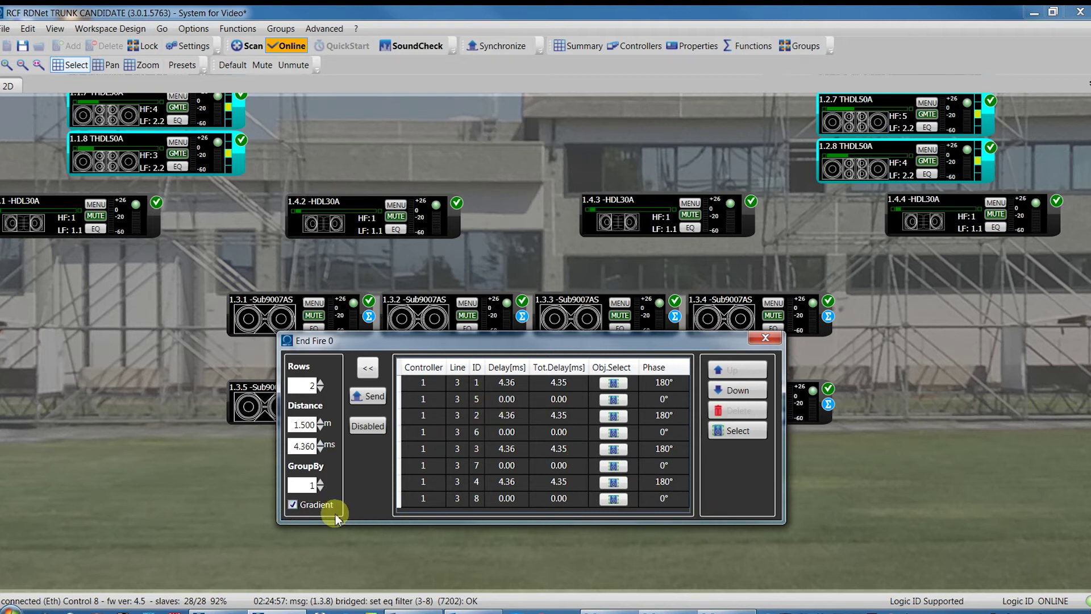
left_click(294, 505)
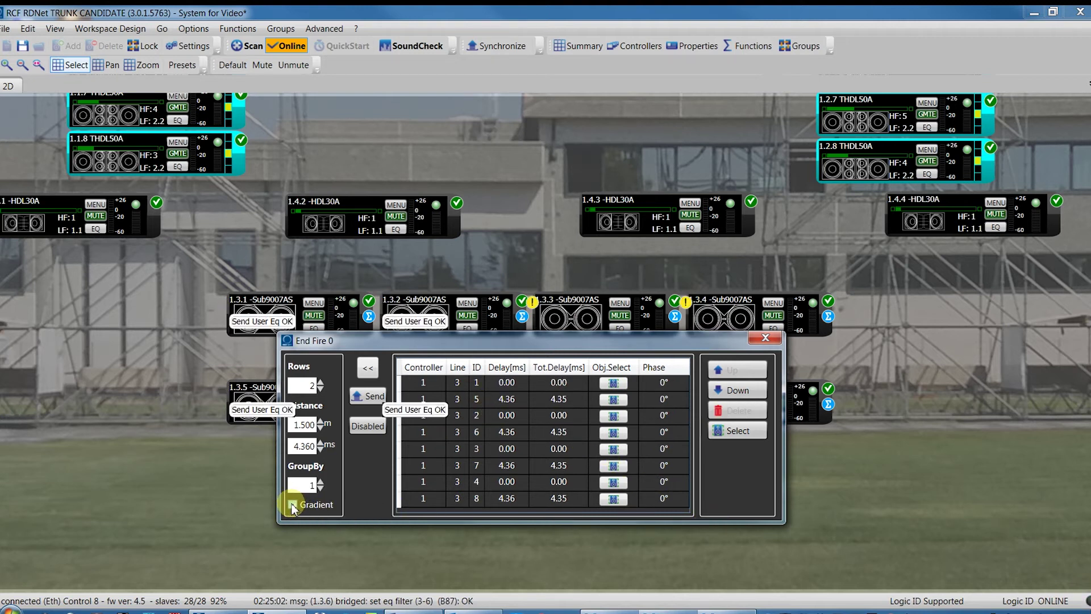
left_click(293, 505)
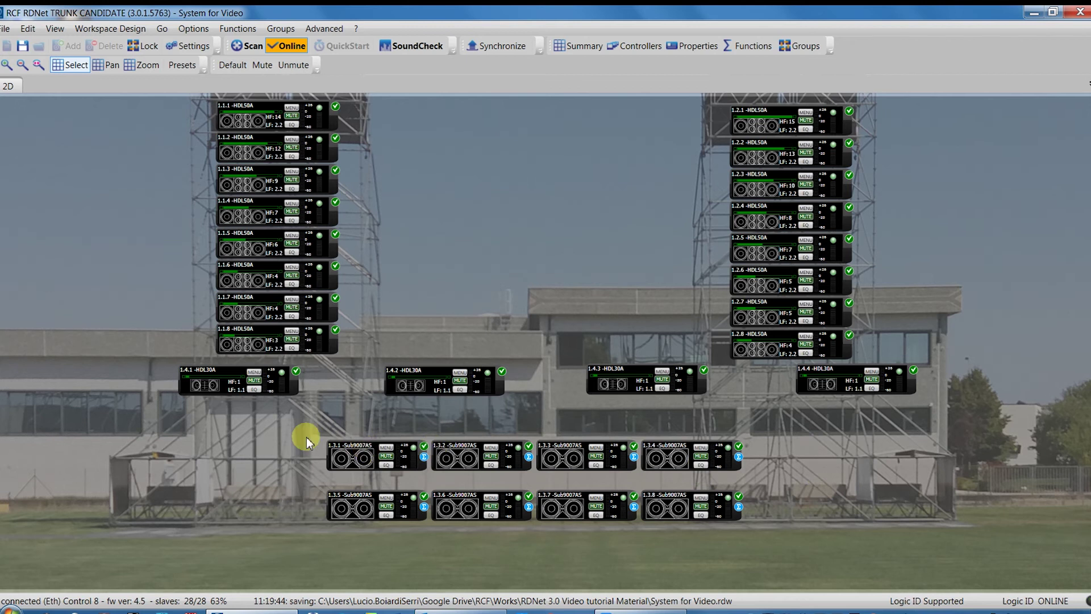
Step: Create a new Master 1 function for the eight selected subwoofers
left_click_drag(279, 431, 810, 535)
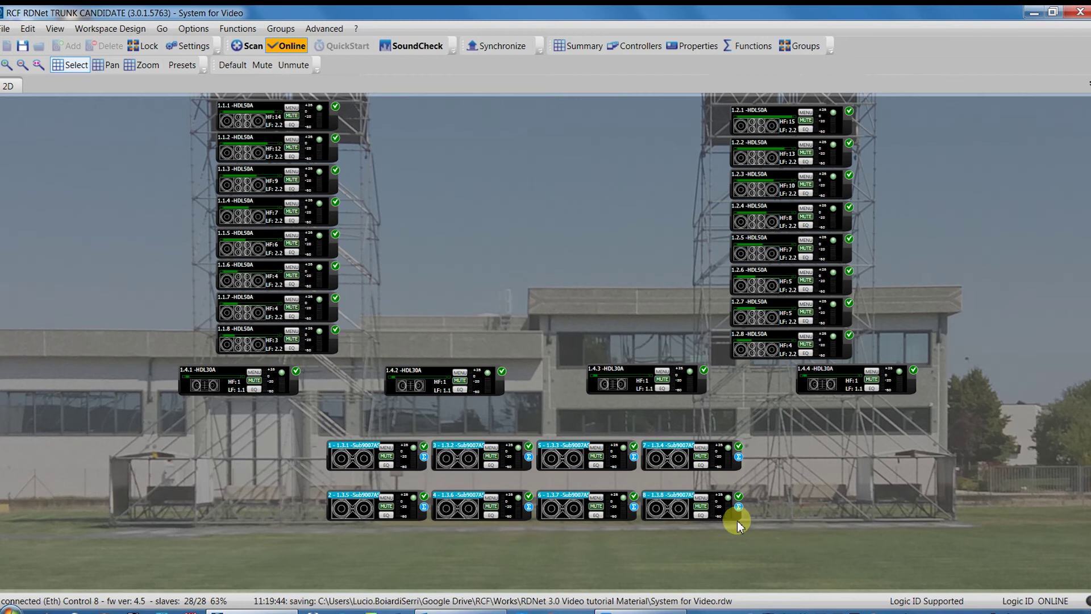
right_click(360, 468)
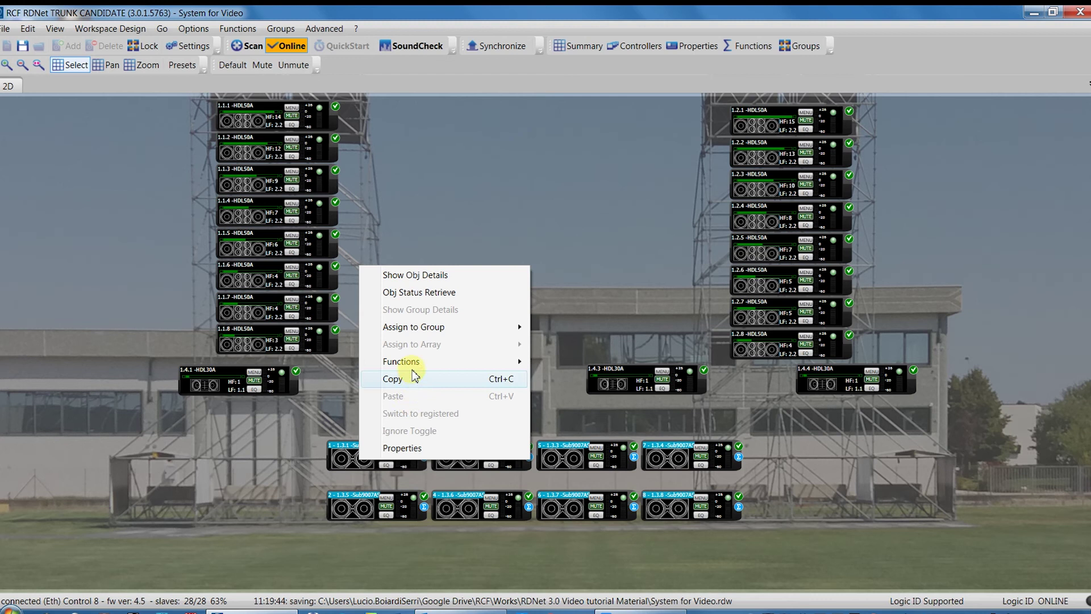
mouse_move(405, 363)
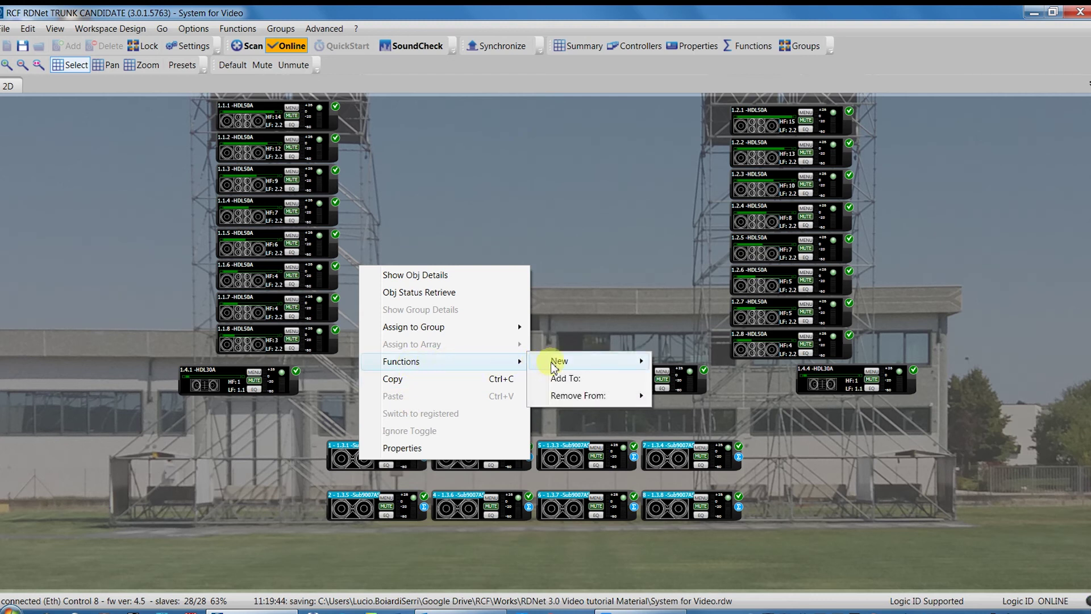
mouse_move(554, 365)
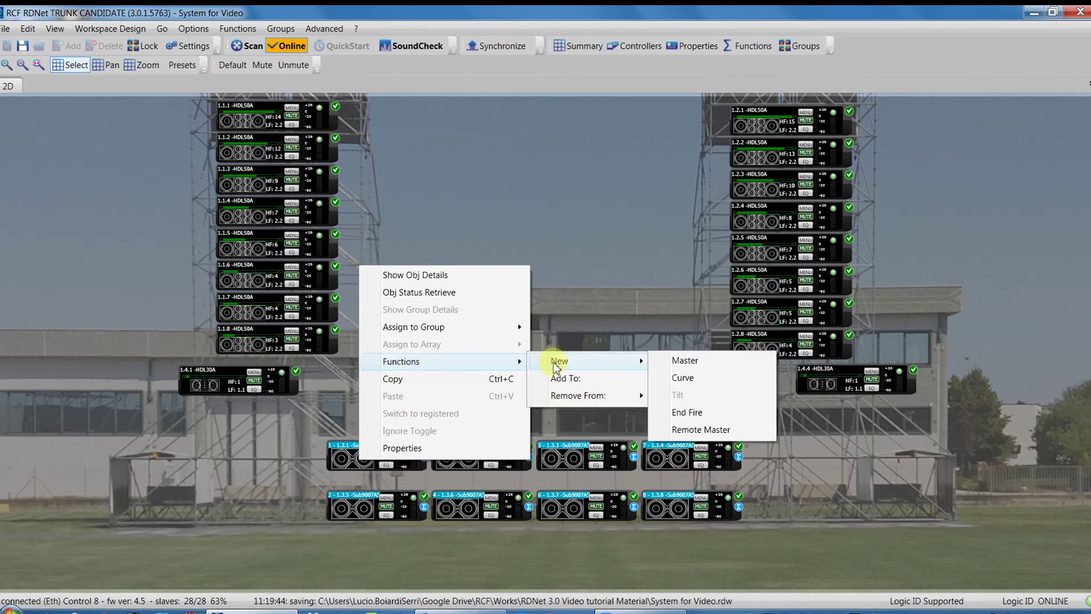
left_click(678, 364)
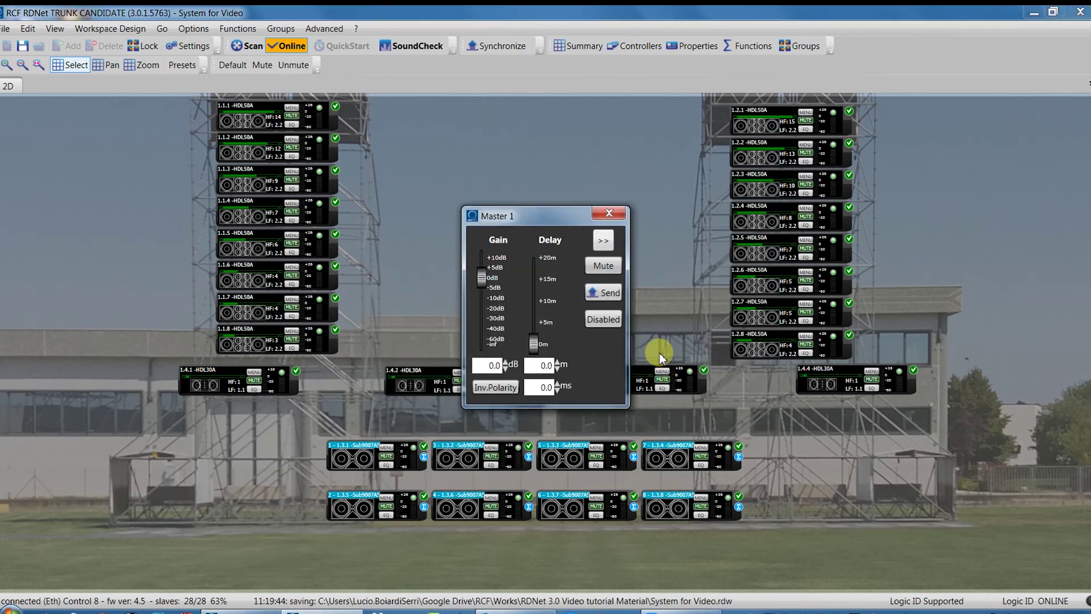
left_click_drag(528, 215, 503, 147)
Step: Set Master 1's delay to 3.0 m (8.7 ms), keeping 0.0 dB gain and normal polarity
left_click_drag(520, 287, 519, 269)
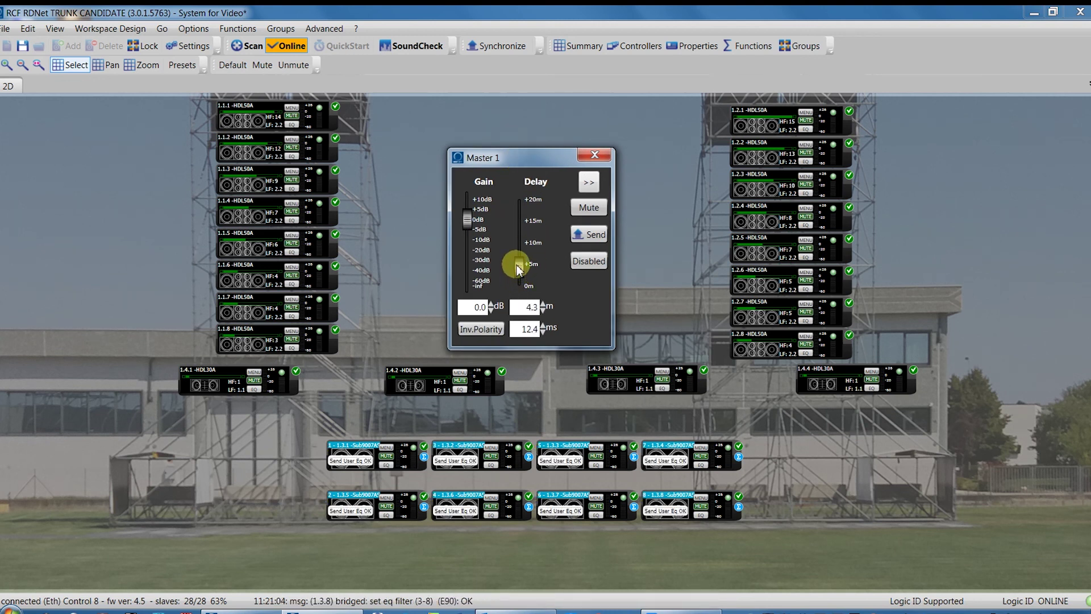
left_click(526, 307)
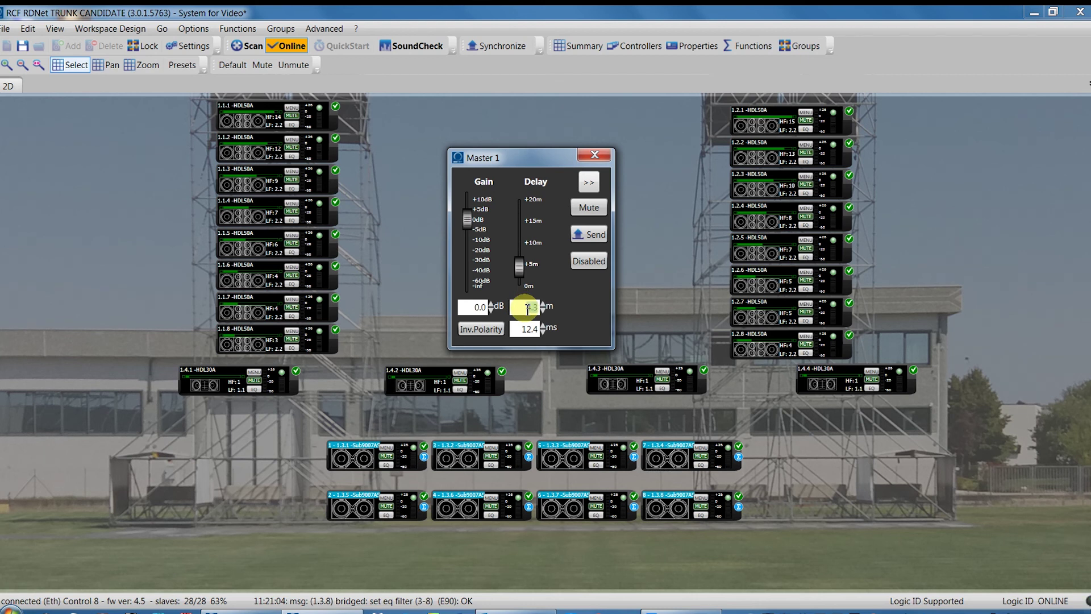
left_click(496, 330)
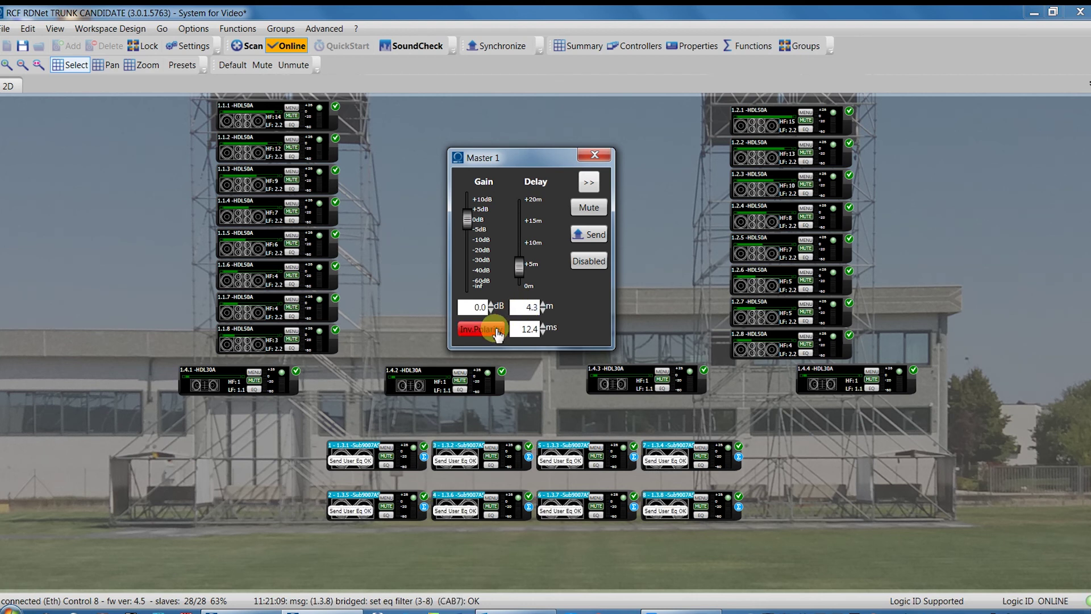
left_click(490, 326)
left_click_drag(463, 250, 469, 226)
left_click(524, 307)
left_click(526, 308)
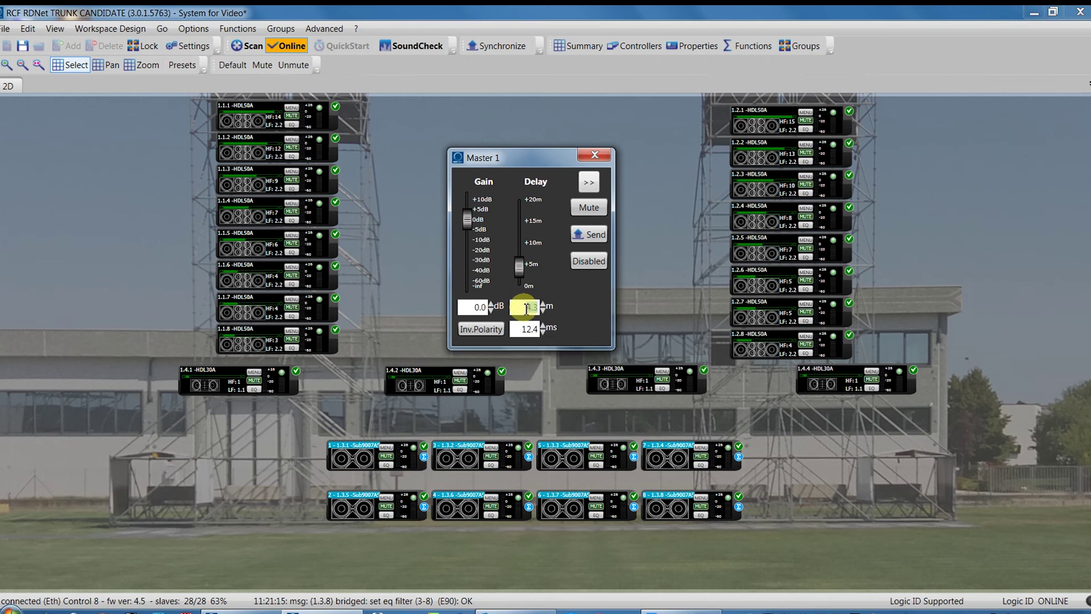
type("3")
key("Return")
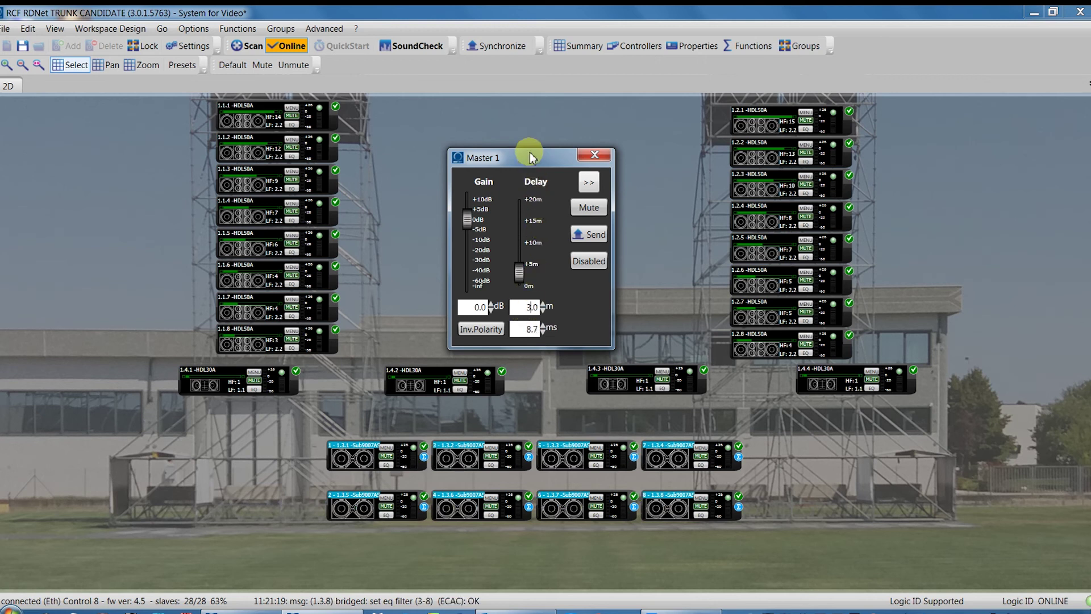
left_click_drag(538, 162, 956, 154)
Step: Box-select every speaker and create Master 2 as a new master function, moving its controls up-left
left_click(753, 46)
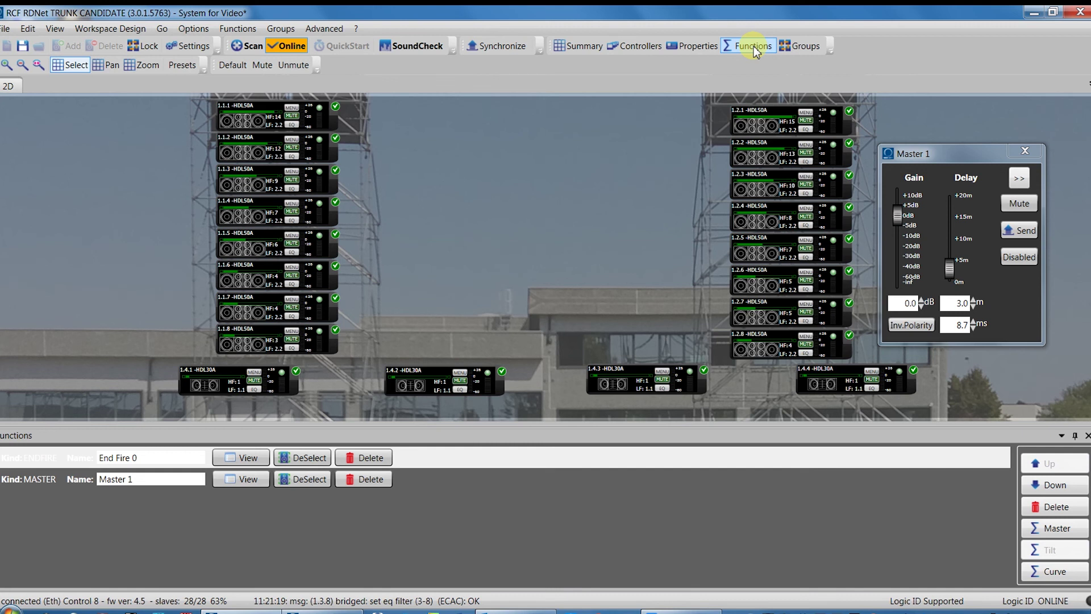
left_click(1088, 436)
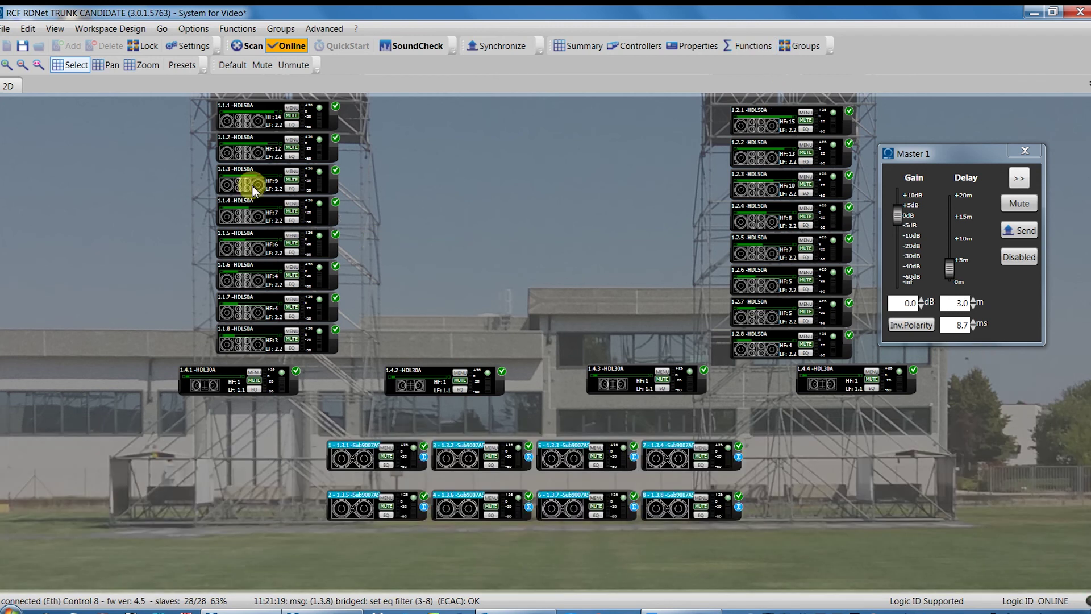
left_click_drag(97, 108, 982, 555)
right_click(765, 340)
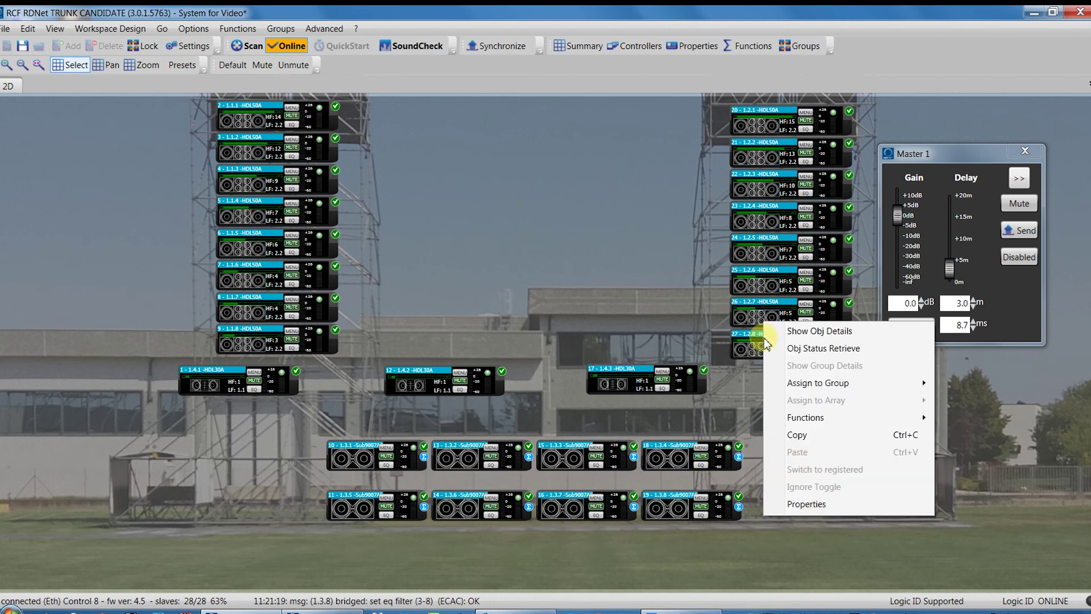
mouse_move(796, 417)
mouse_move(965, 419)
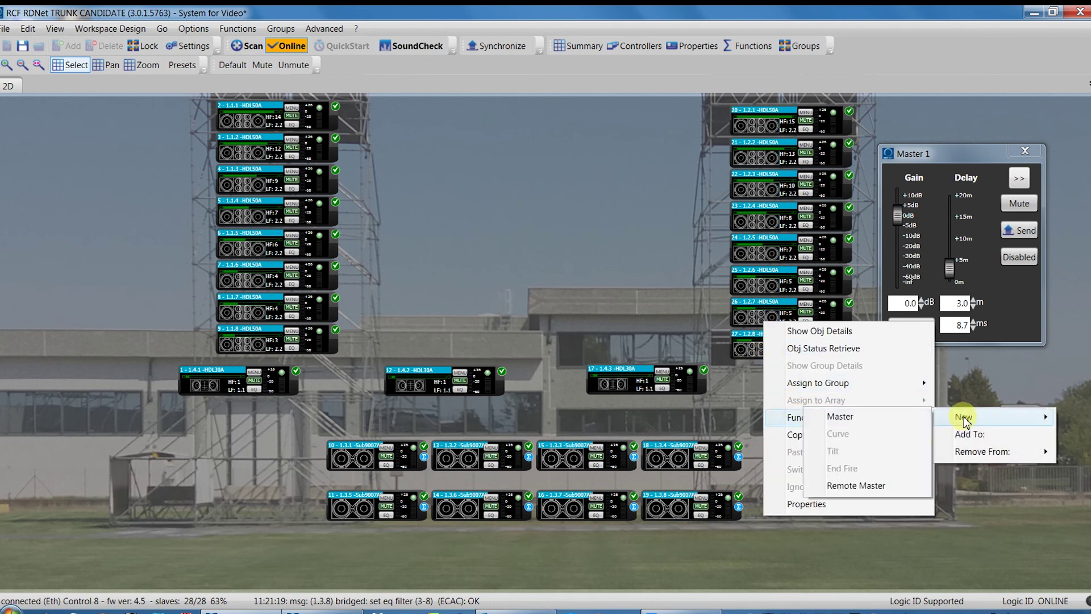
left_click(901, 416)
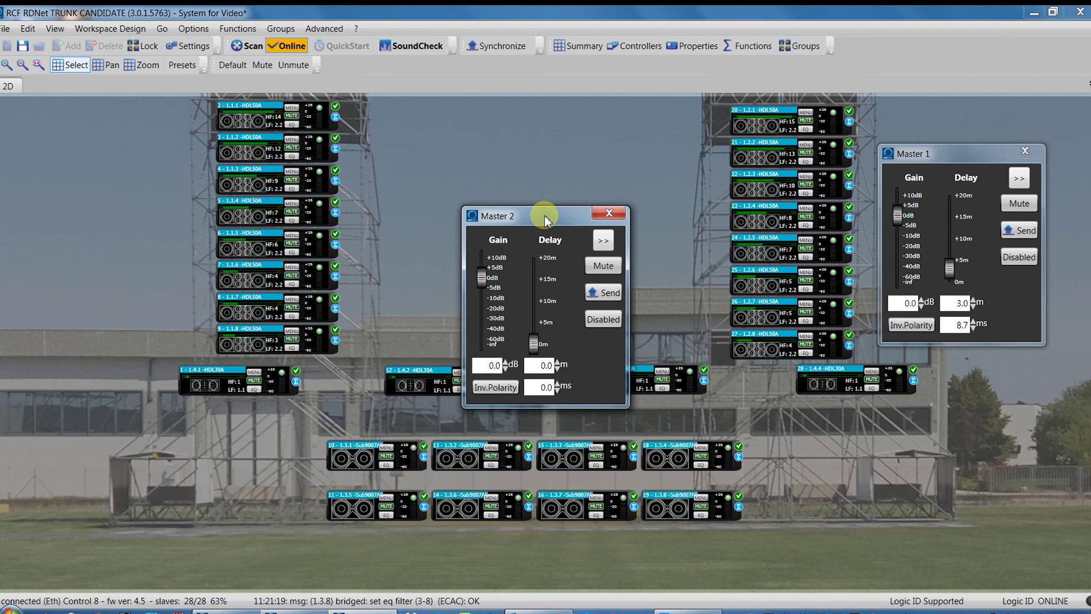
left_click_drag(546, 219, 516, 143)
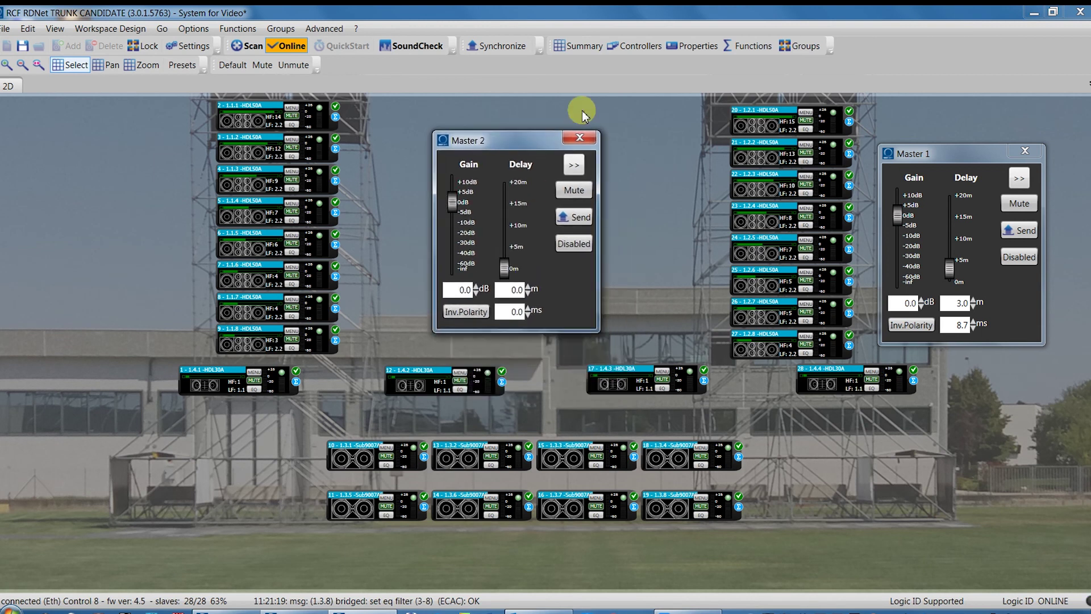
Step: Rename End Fire 0 to Gradient, Master 1 to All Subs, and Master 2 to System
left_click(752, 48)
left_click(150, 457)
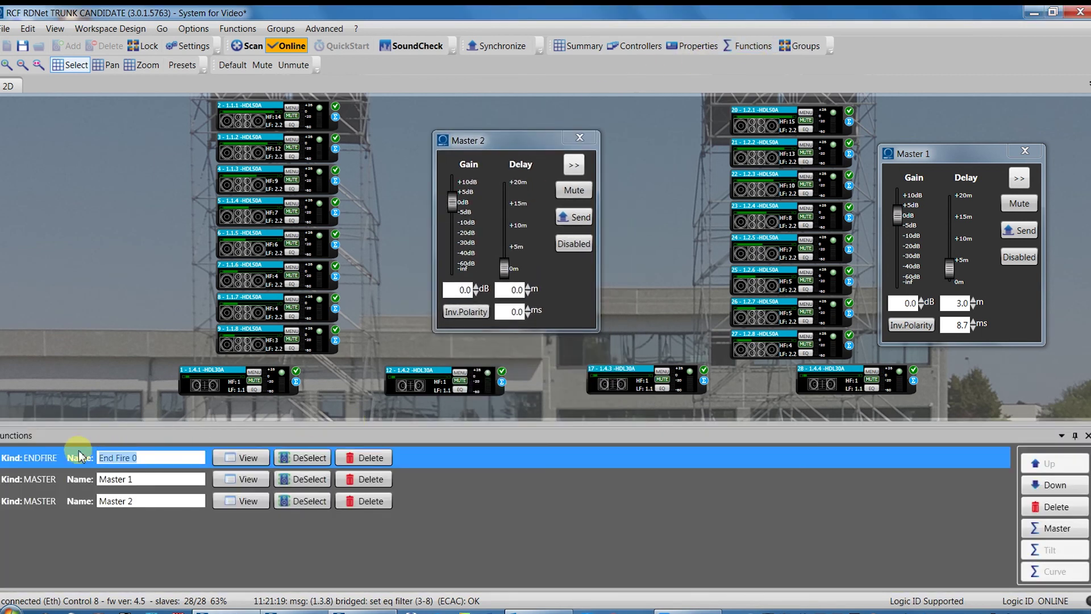
type("Gradient")
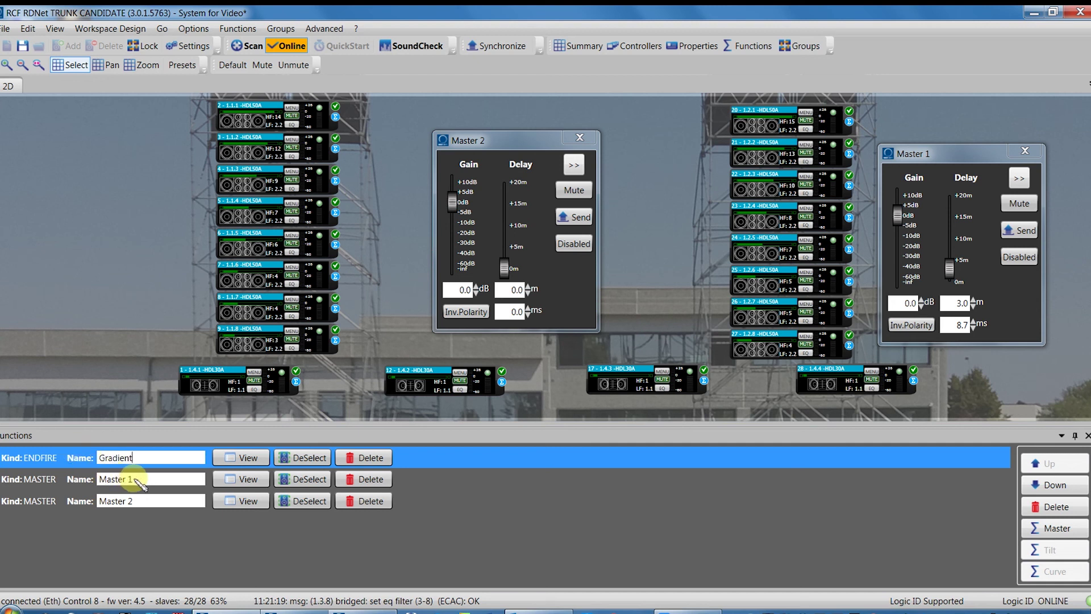
left_click(131, 479)
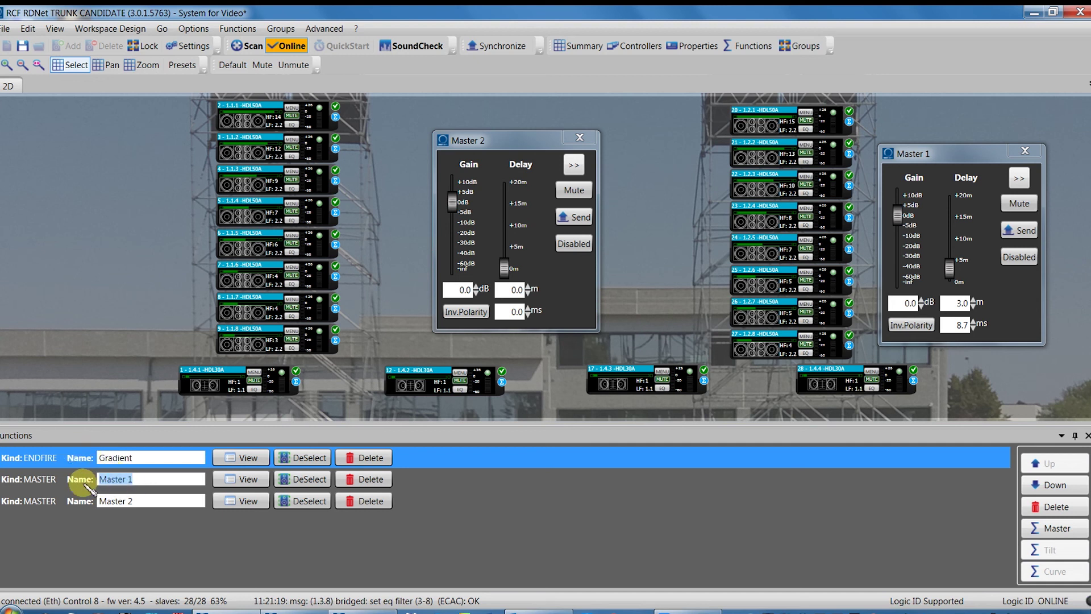
type("All Subs")
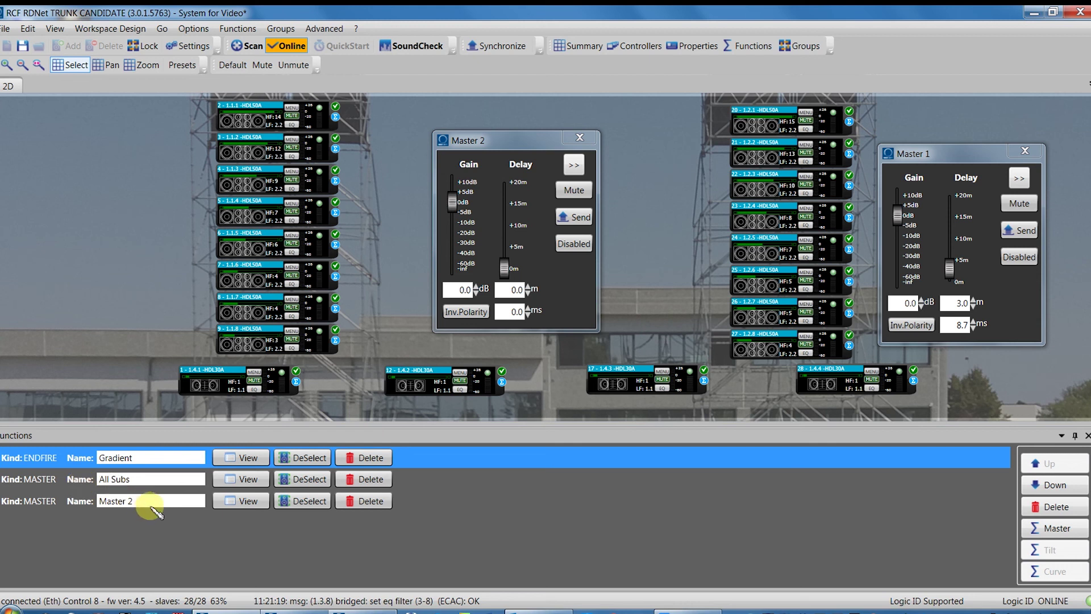
key("Tab")
type("A")
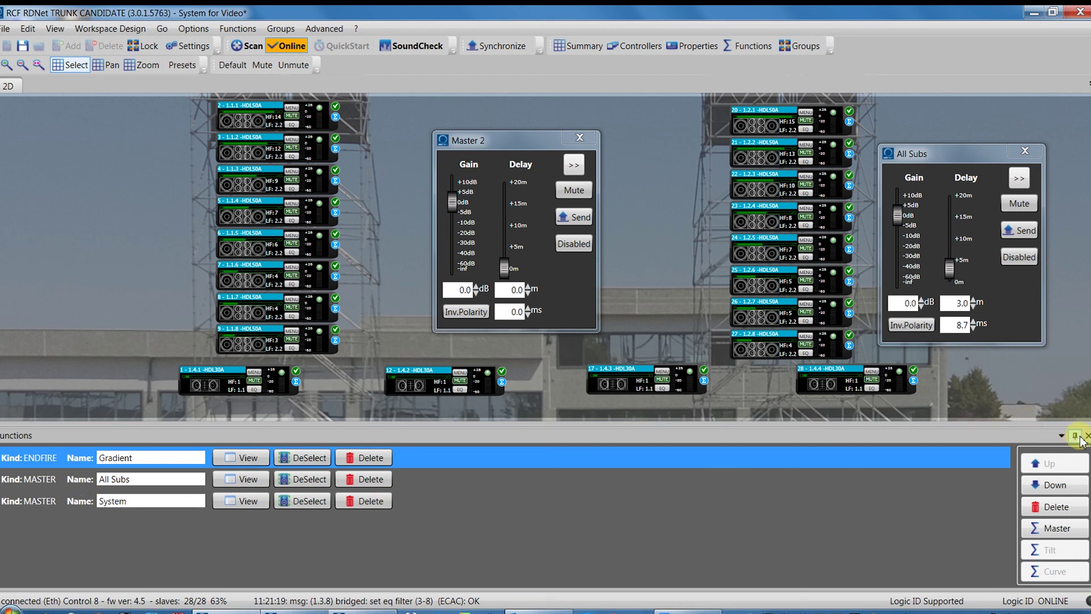
Step: Place the System controls at the left edge and the All Subs controls at the right
left_click(1087, 436)
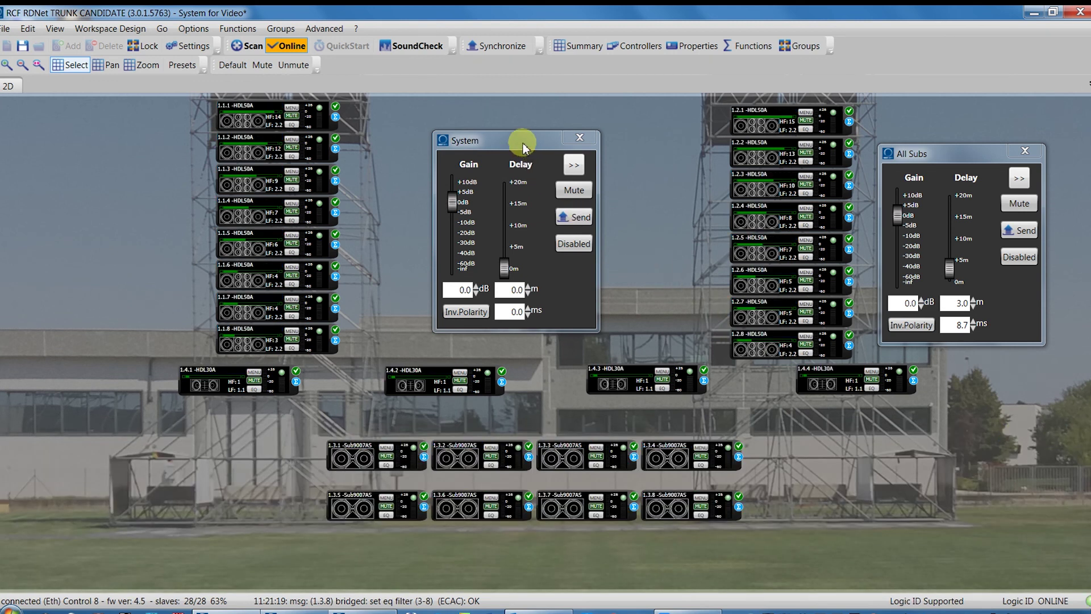
left_click_drag(523, 140, 114, 128)
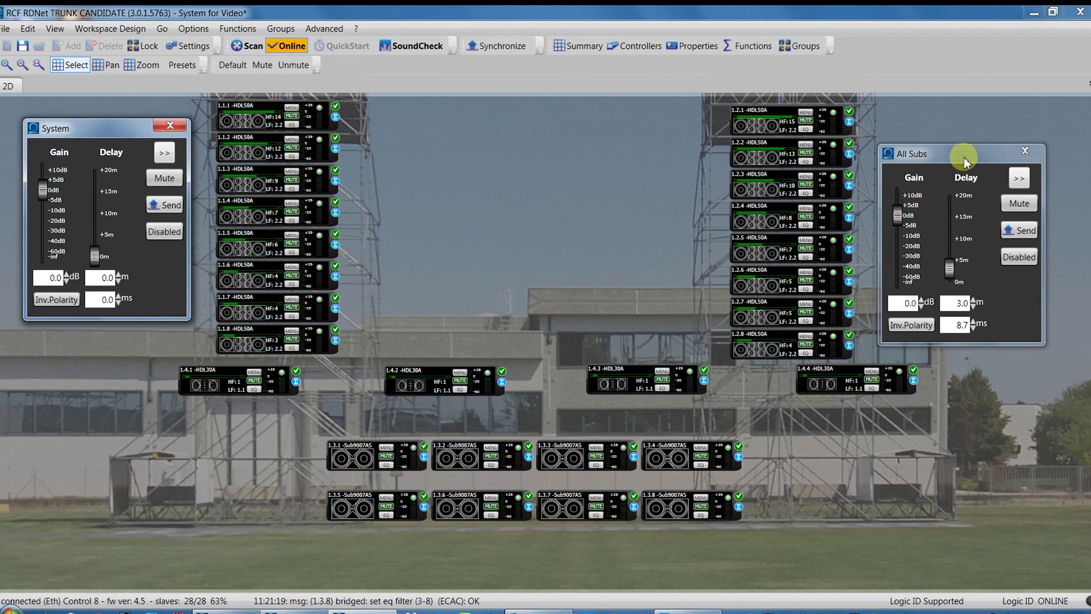
left_click_drag(962, 158, 983, 141)
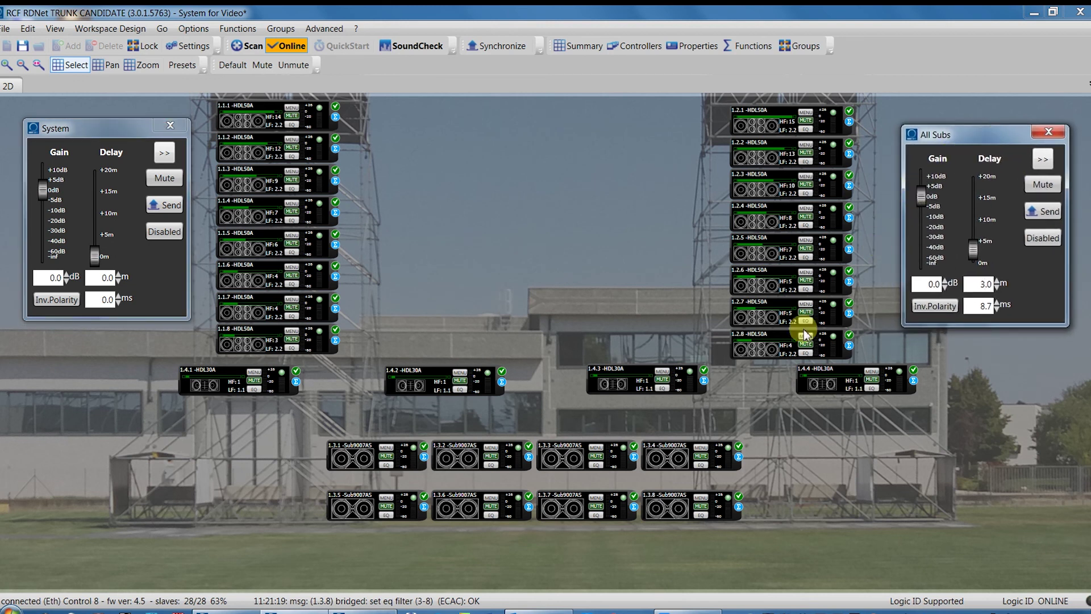
Step: Shift the HDL30A and subwoofer rows lower in the layout
left_click_drag(959, 366, 914, 401)
left_click_drag(462, 563, 145, 556)
left_click_drag(368, 453, 373, 503)
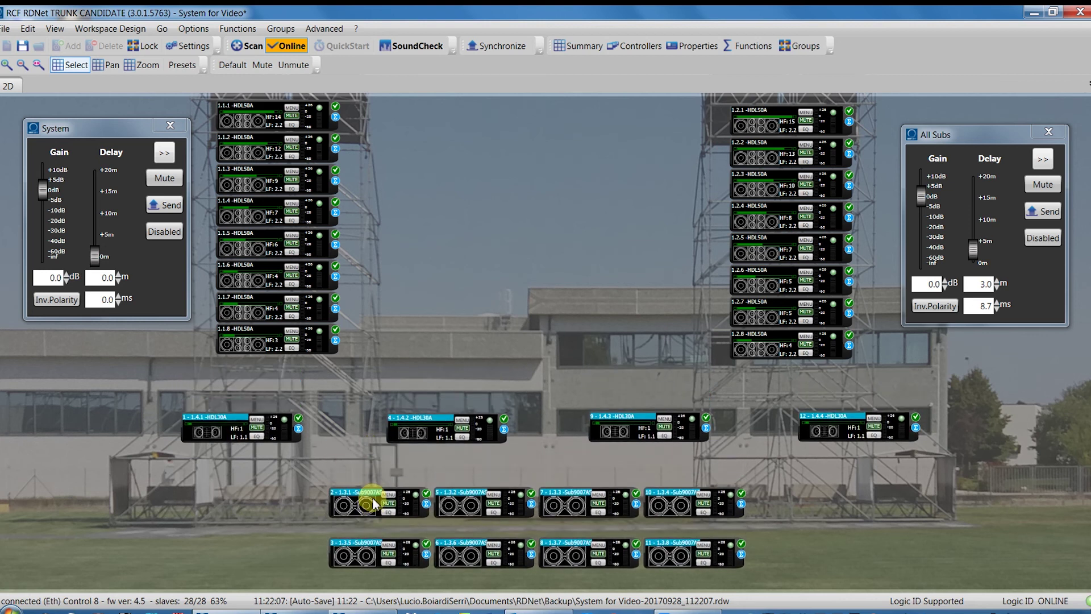
left_click(442, 367)
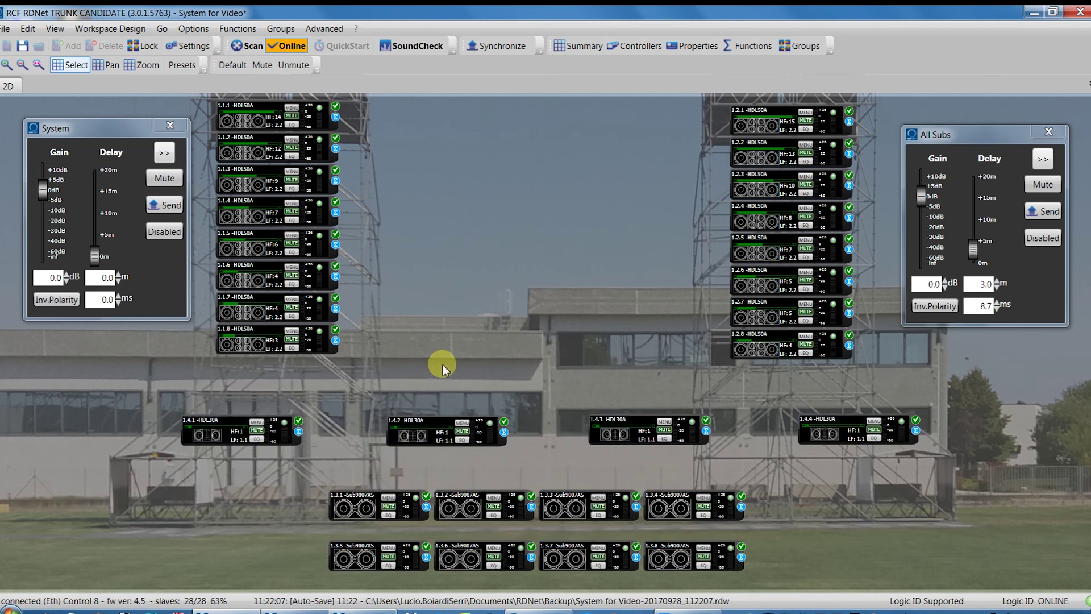